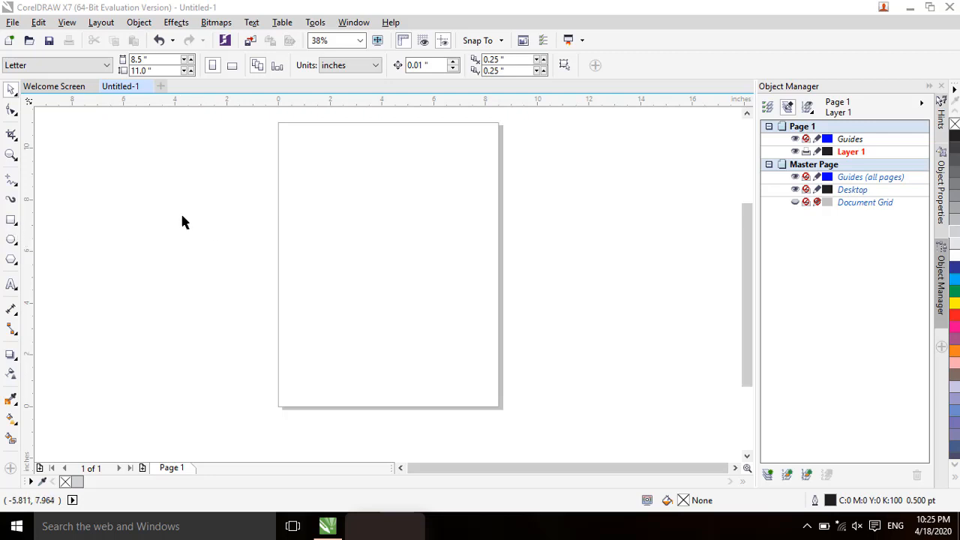
Step: Draw a rectangle about 7.0 by 4.28 inches across the middle of the page
left_click(11, 222)
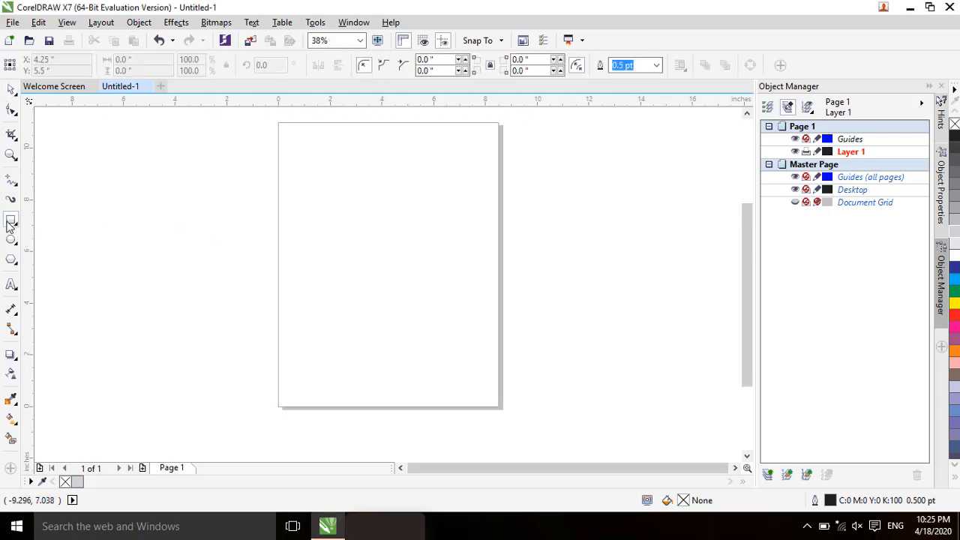
left_click_drag(296, 187, 478, 296)
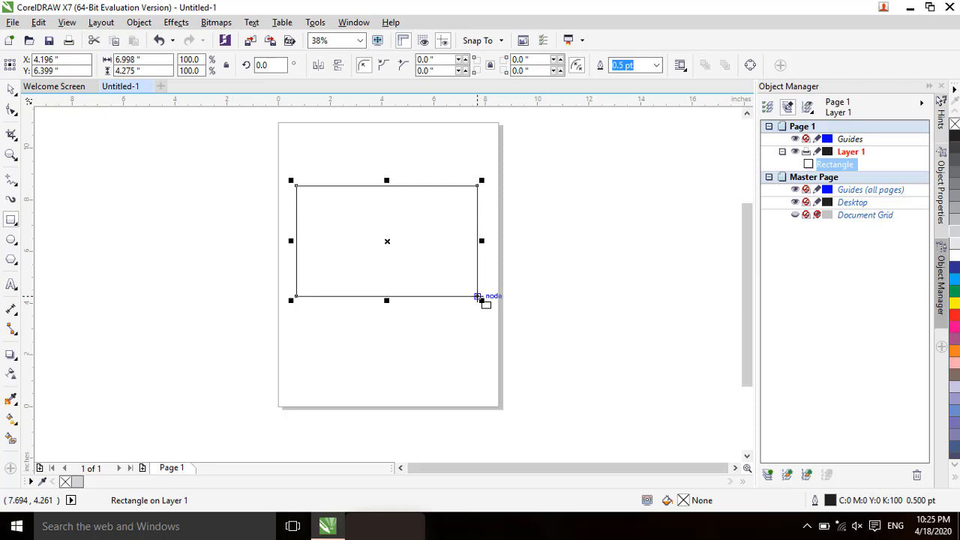
key("shift+F2")
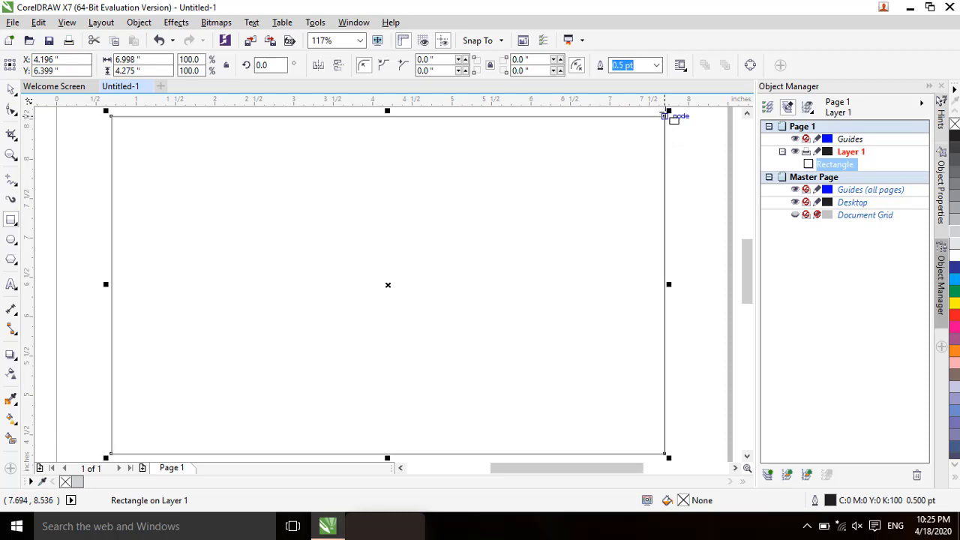
Step: Try making progressively smaller copies of the rectangle by scaling from its upper-right corner, and undo all the copies
left_click_drag(667, 110, 657, 128)
right_click(657, 129)
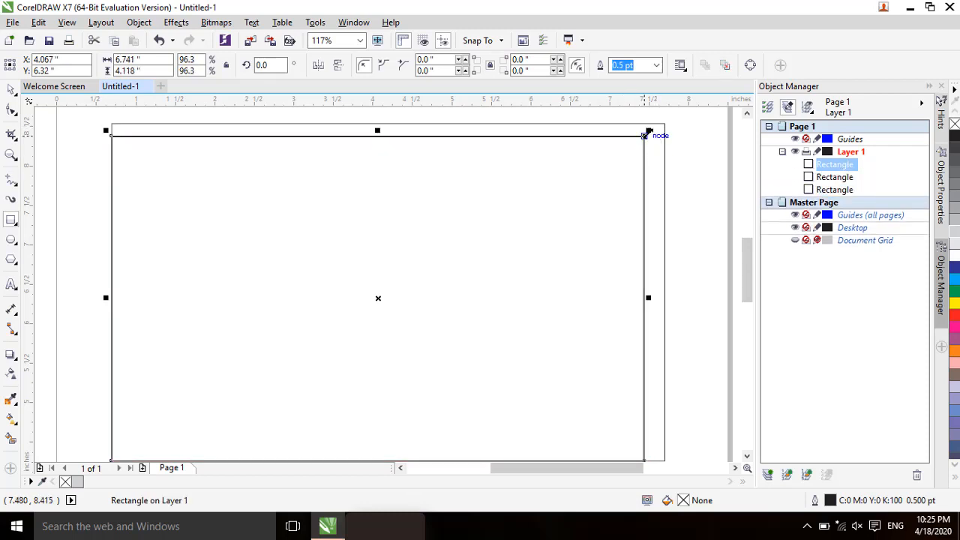
left_click_drag(650, 133, 638, 146)
right_click(638, 149)
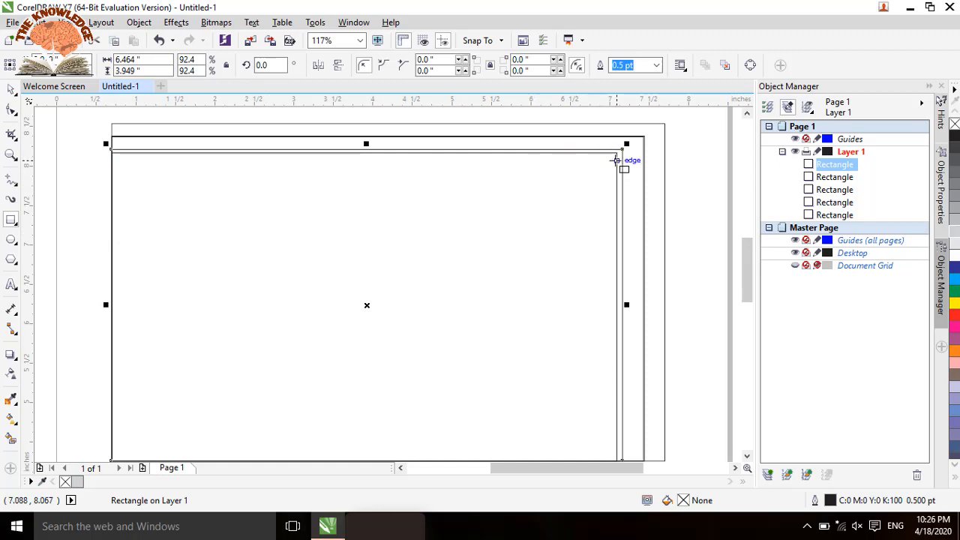
key("ctrl+z")
key("ctrl+z")
key("ctrl+z")
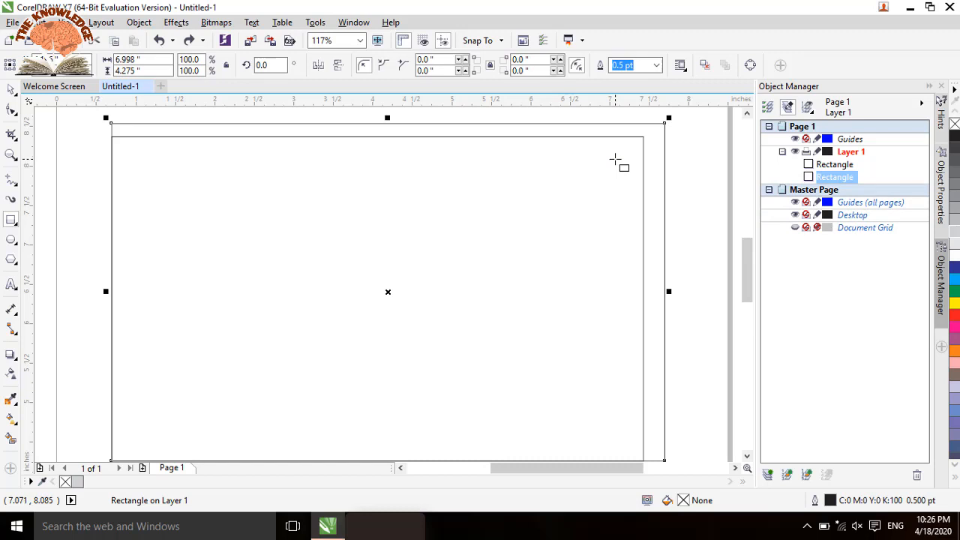
key("ctrl+z")
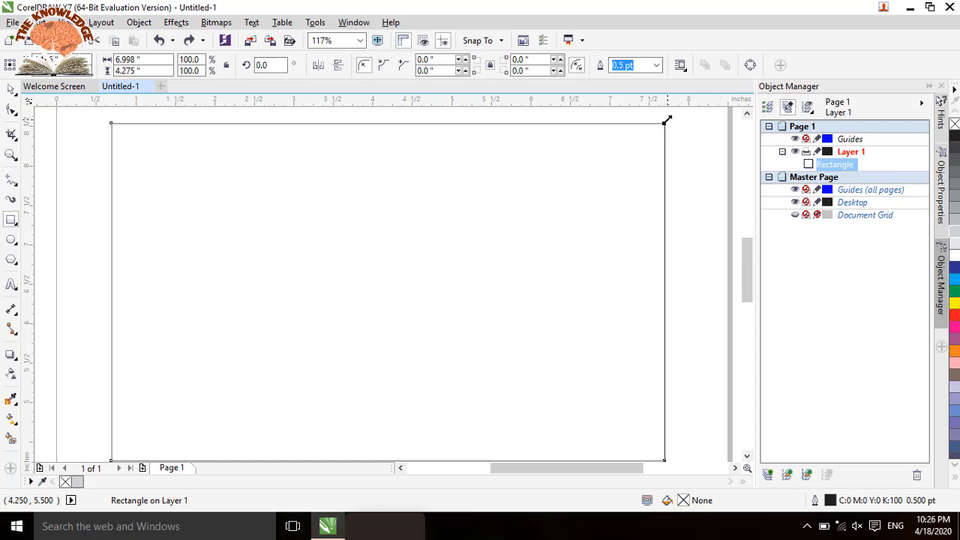
Step: Create scaled-down copies of the rectangle, the last about 6.83 by 4.17 inches, and fill that one green
mouse_move(664, 121)
left_mouse_down()
mouse_move(662, 132)
mouse_move(654, 116)
left_mouse_up()
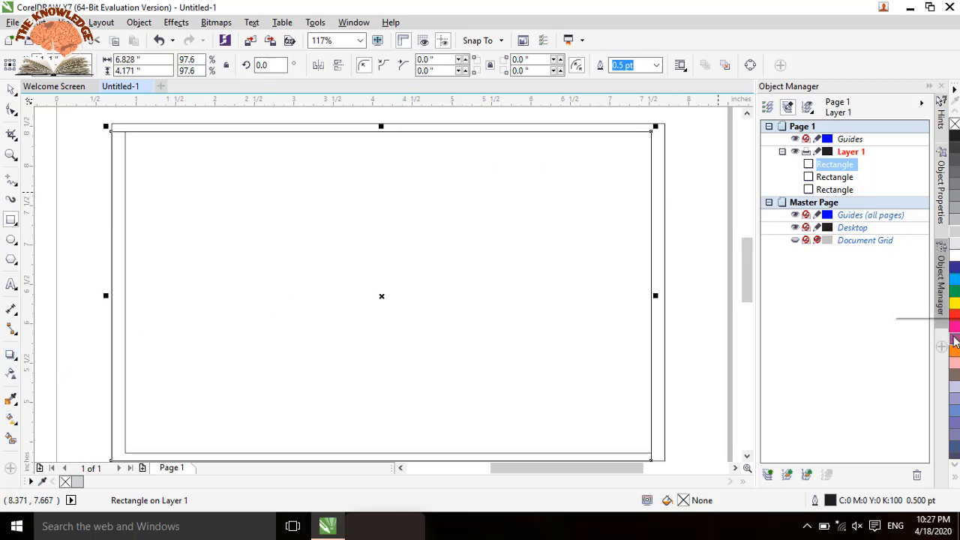
left_click(955, 292)
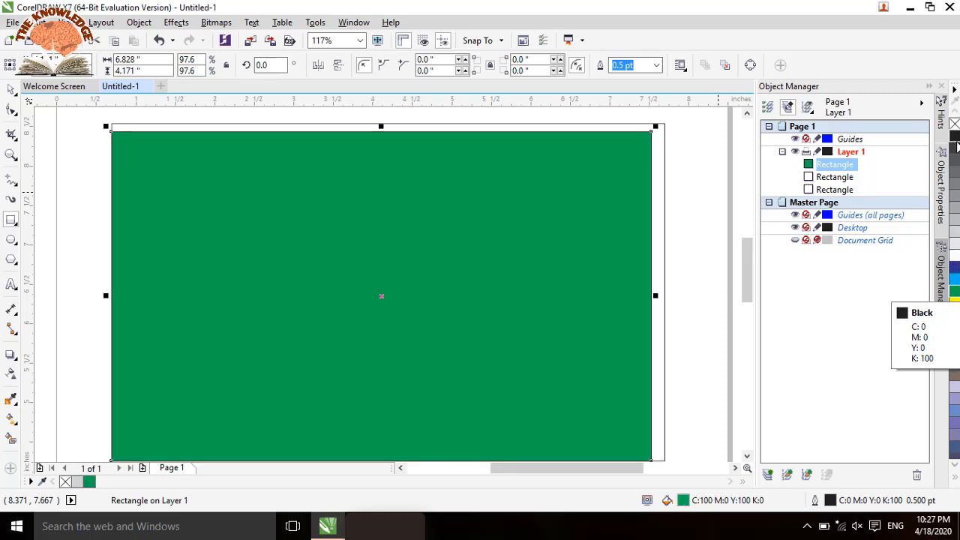
left_click_drag(955, 136, 551, 131)
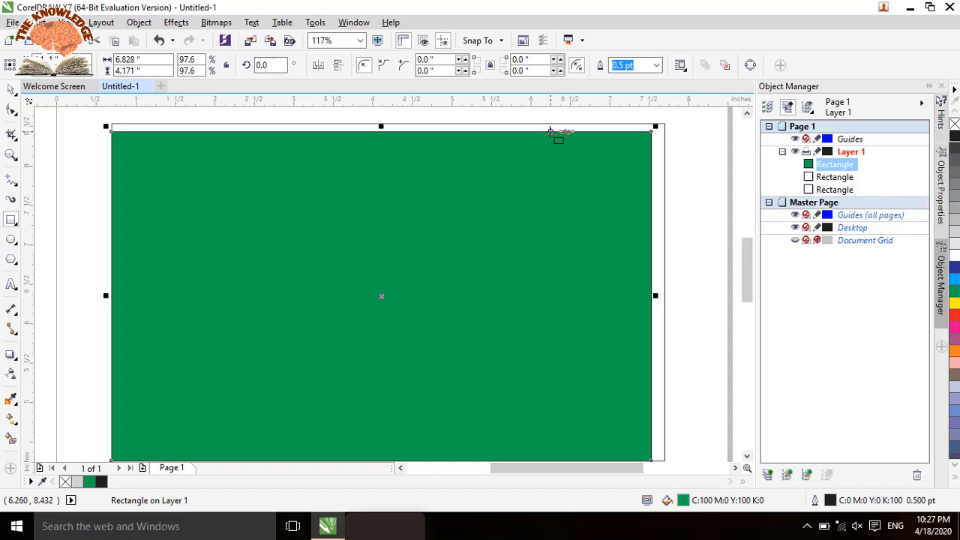
Step: Set the outer rectangle's fill and outline to 90% Black and shift the green rectangle slightly so it sits inside the dark border
left_click(11, 89)
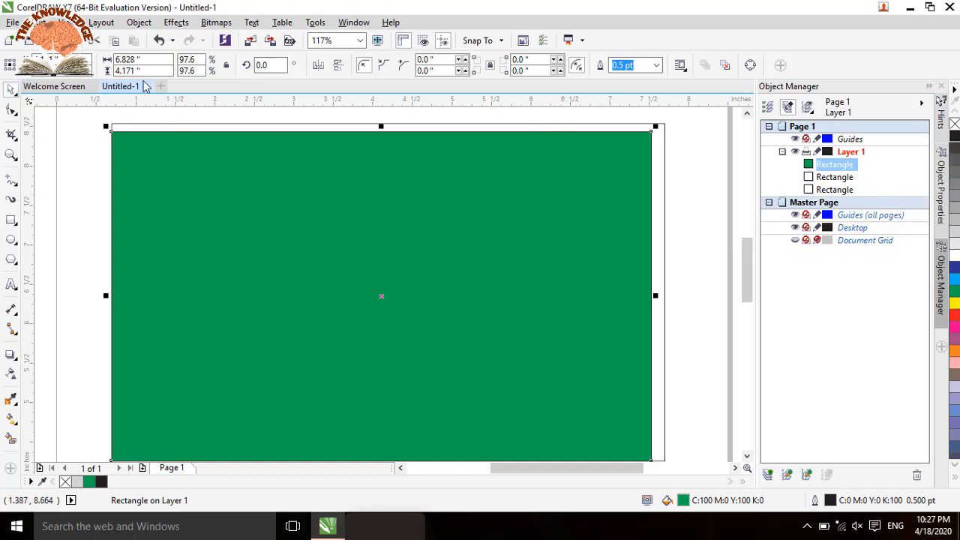
left_click(489, 123)
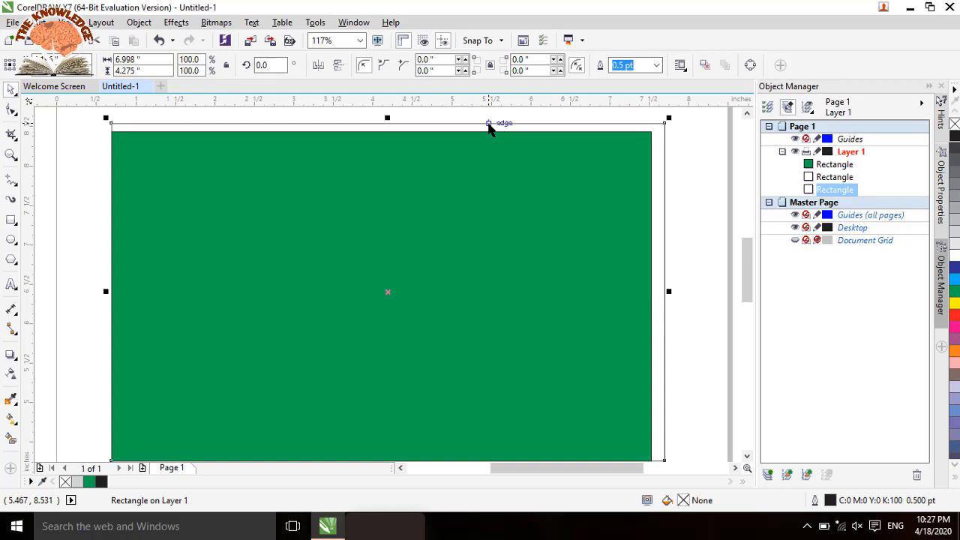
right_click(956, 152)
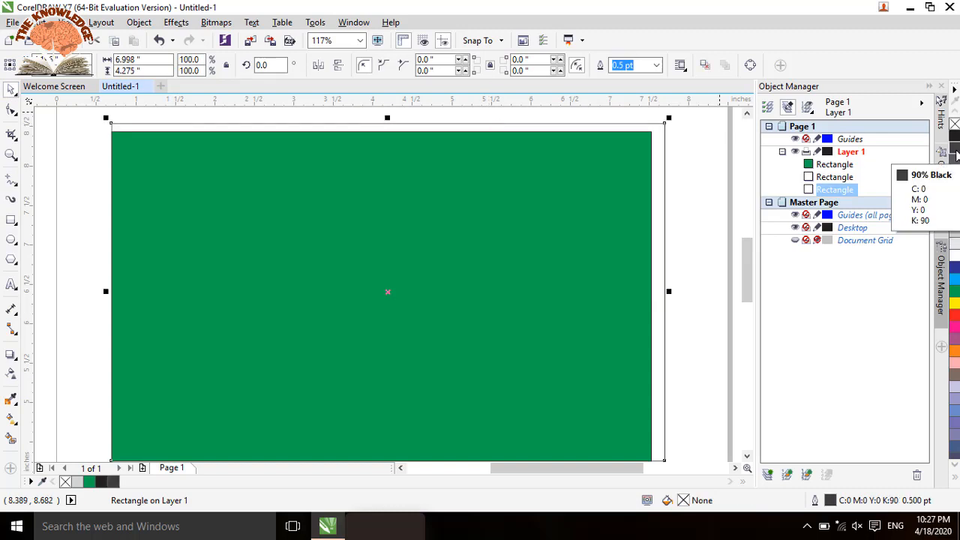
left_click(957, 153)
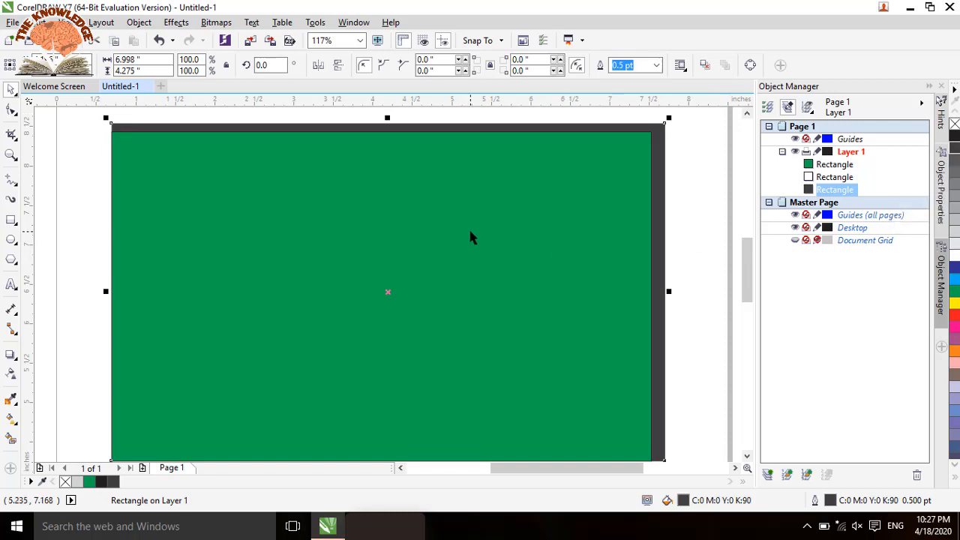
left_click(394, 215)
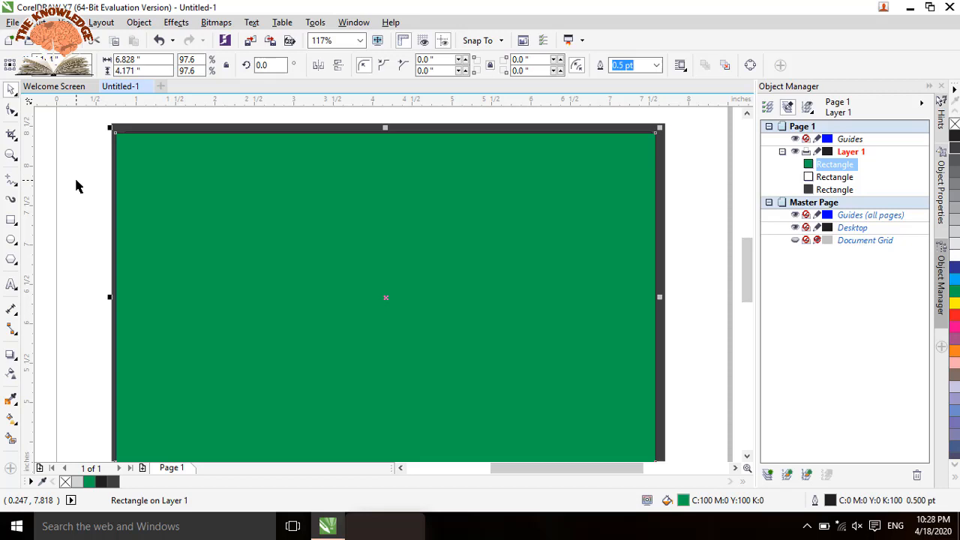
Step: Draw a rectangle about 3.0 by 1.83 inches on the green area and fill it white
left_click(8, 223)
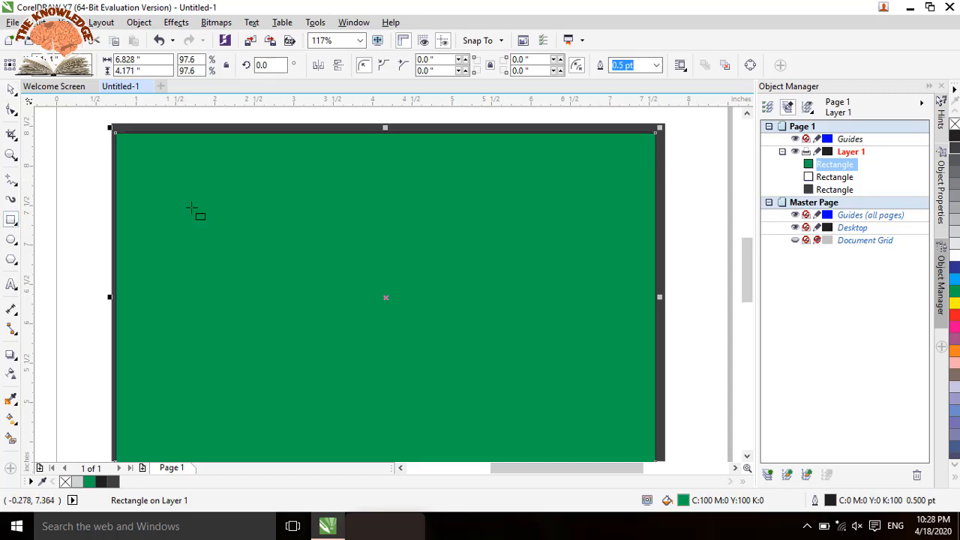
left_click_drag(242, 191, 476, 333)
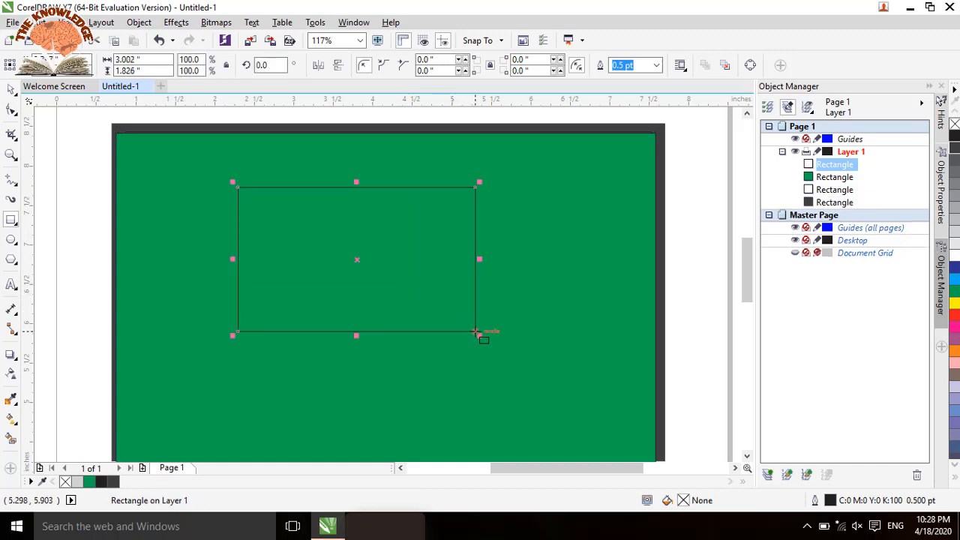
left_click(954, 256)
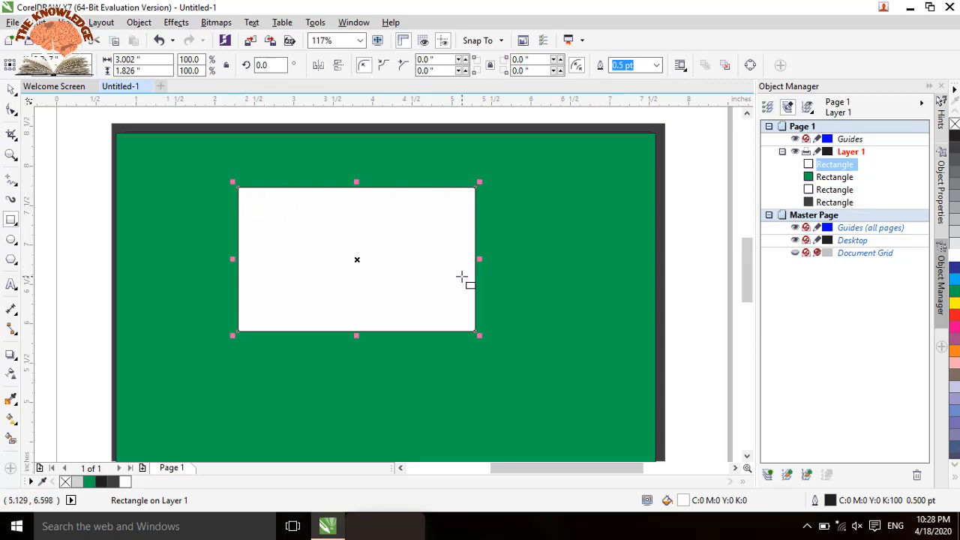
Step: Try rounding all the white rectangle's corners with the Shape tool to about 0.69 inch, and undo the rounding
left_click(567, 147)
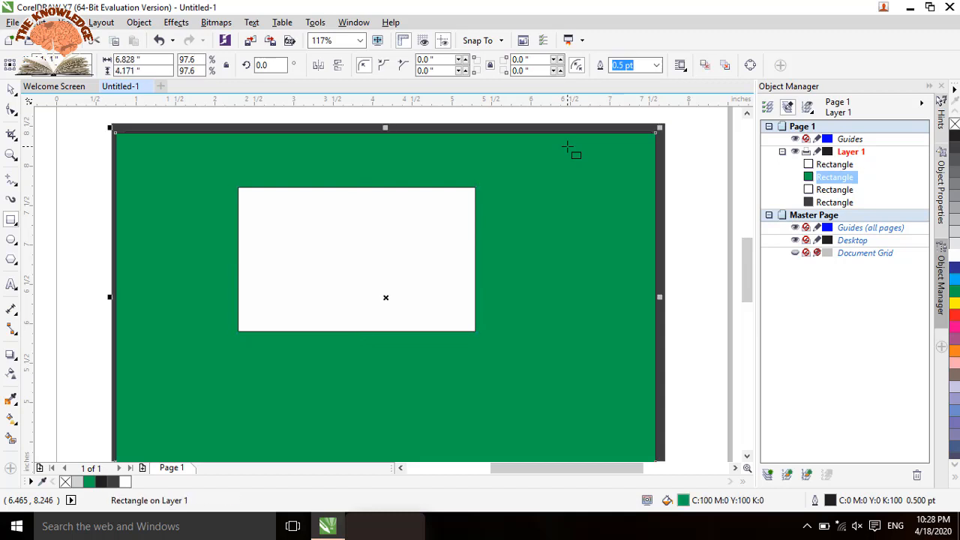
left_click(559, 123)
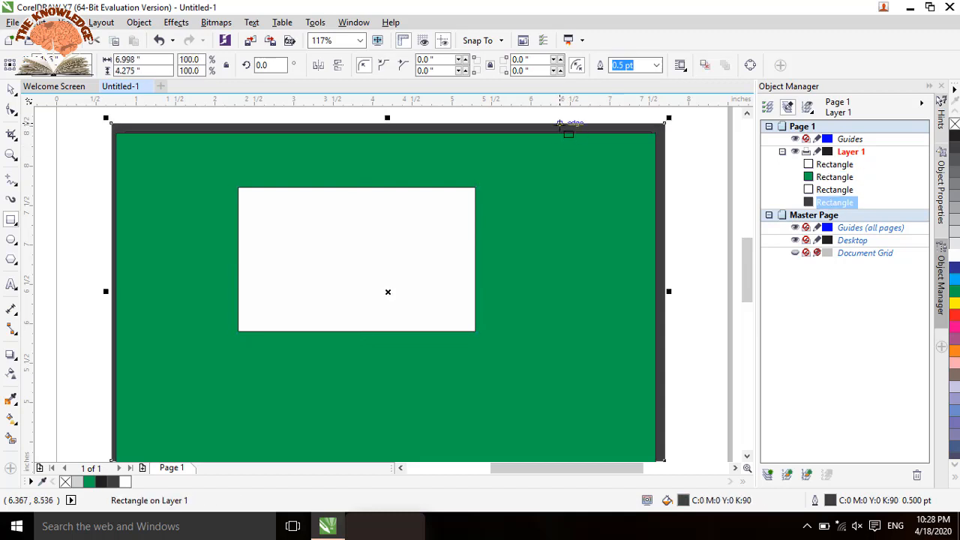
left_click(370, 245)
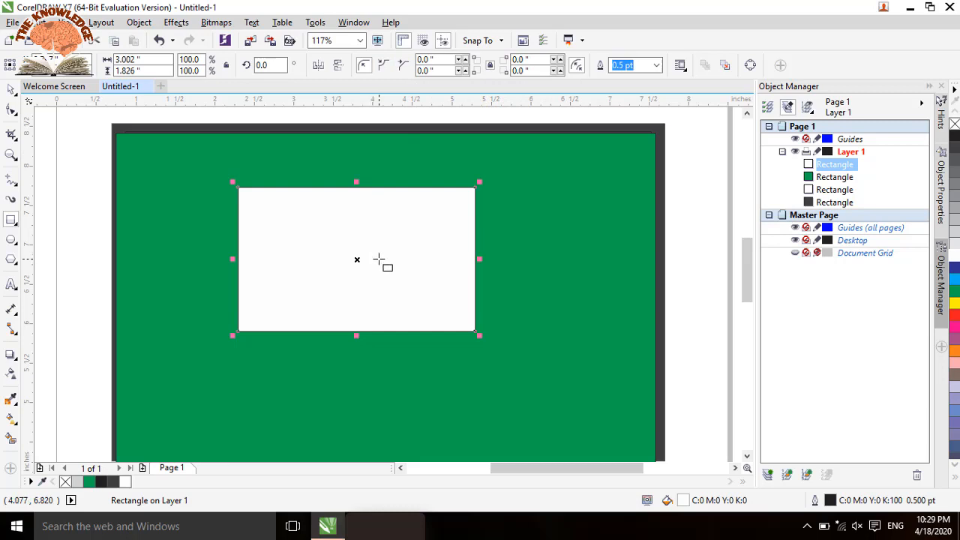
key("F10")
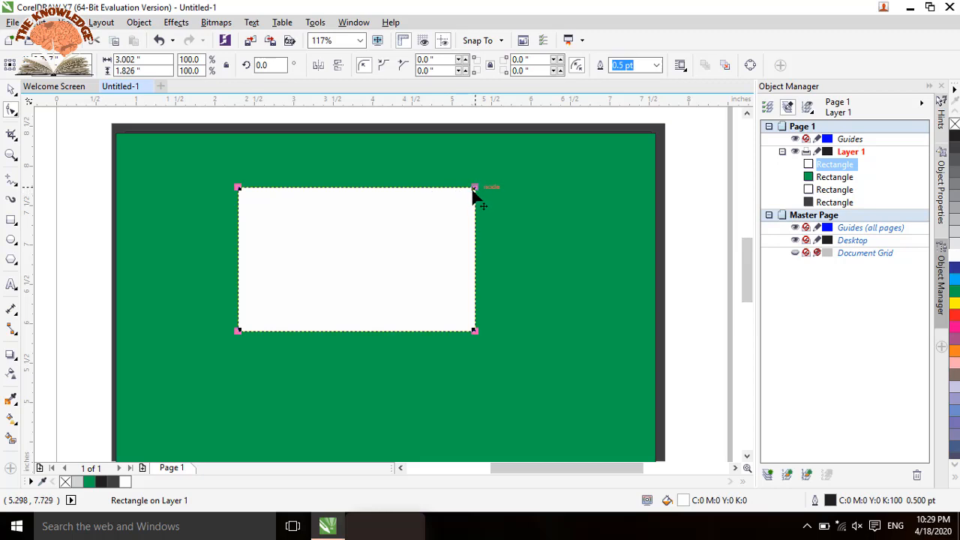
left_click_drag(474, 194, 446, 238)
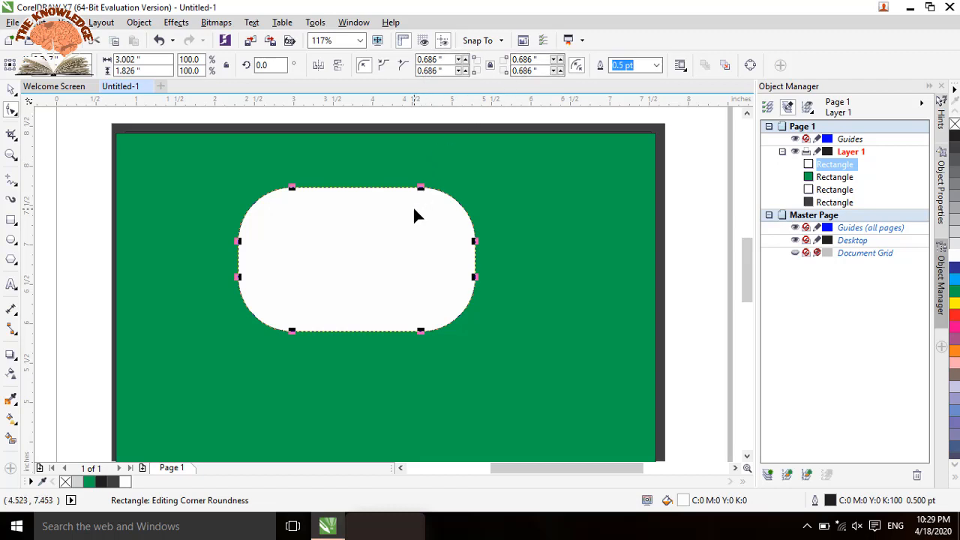
key("ctrl+z")
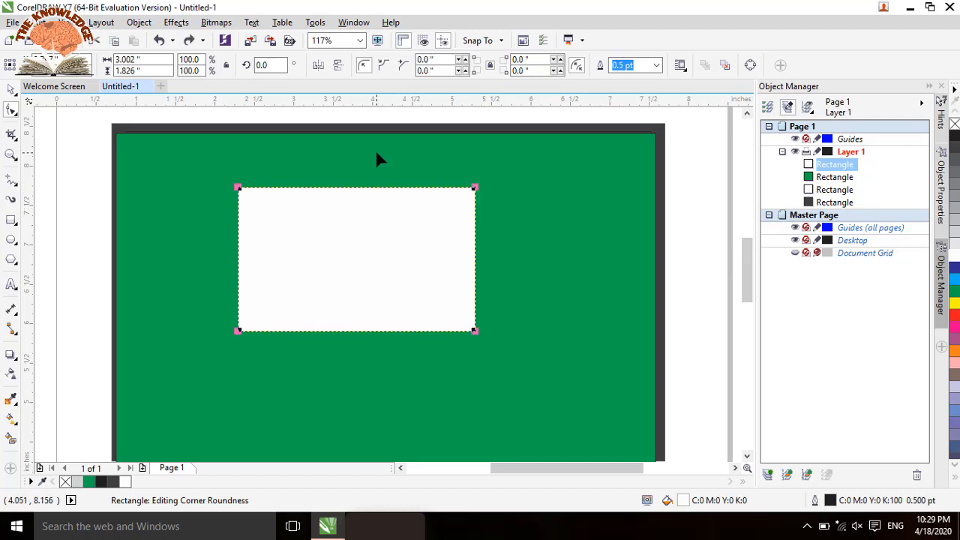
Step: Give the white rectangle scalloped corners and vary their radius, finishing at about 0.79 inch
left_click(383, 67)
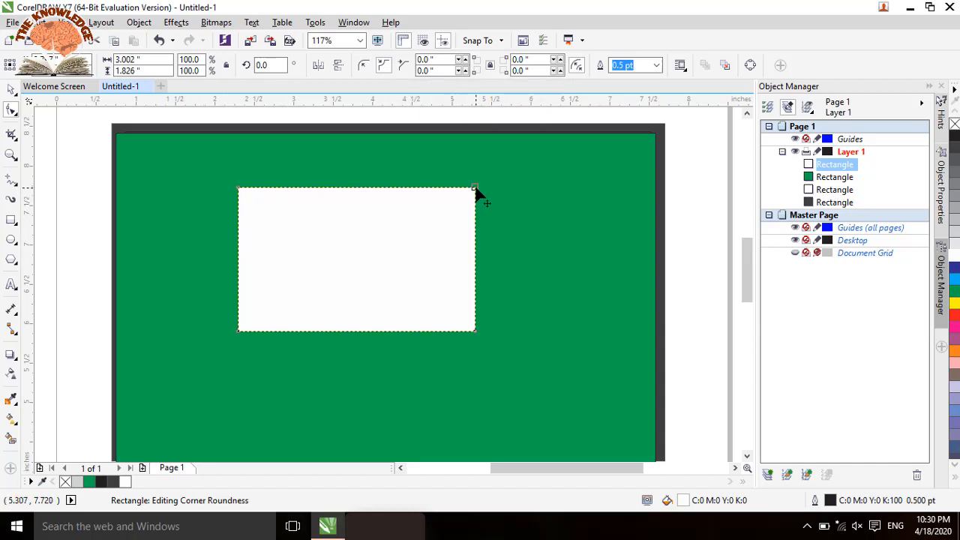
left_click_drag(475, 189, 369, 239)
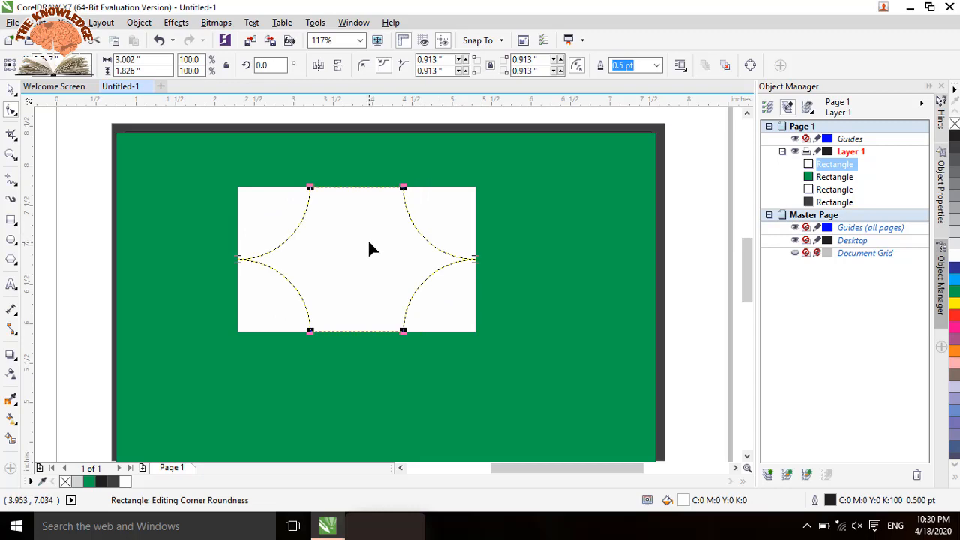
left_click_drag(404, 242, 447, 213)
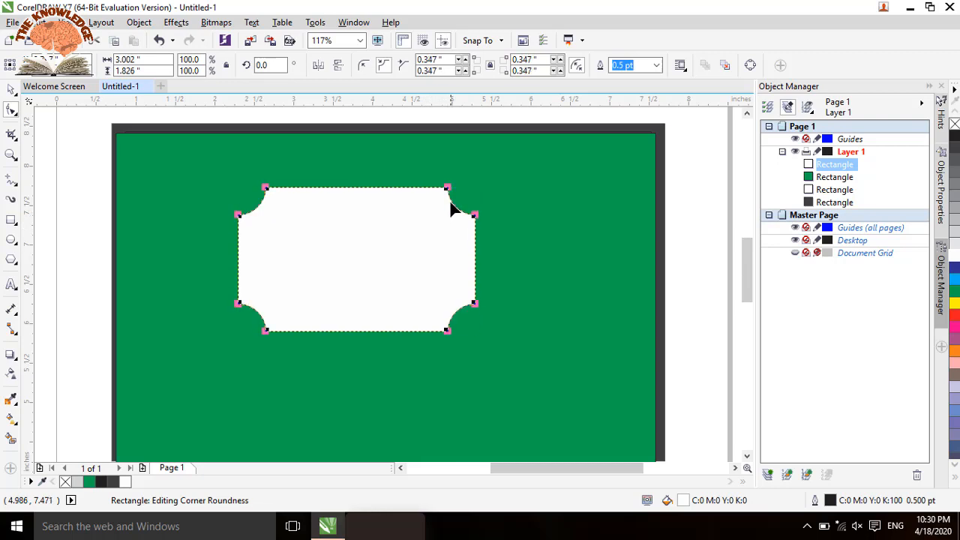
left_click_drag(447, 190, 427, 210)
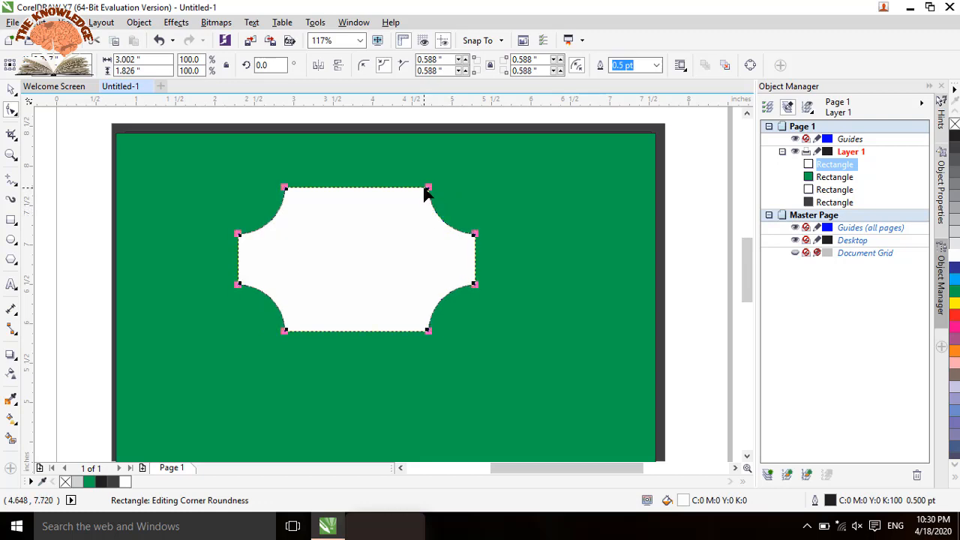
left_click_drag(428, 190, 388, 238)
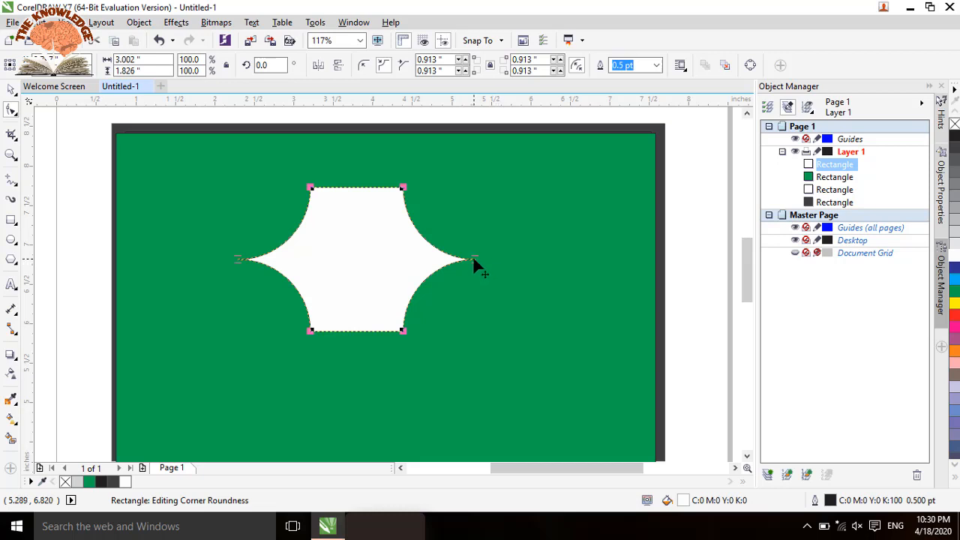
left_click_drag(474, 258, 589, 257)
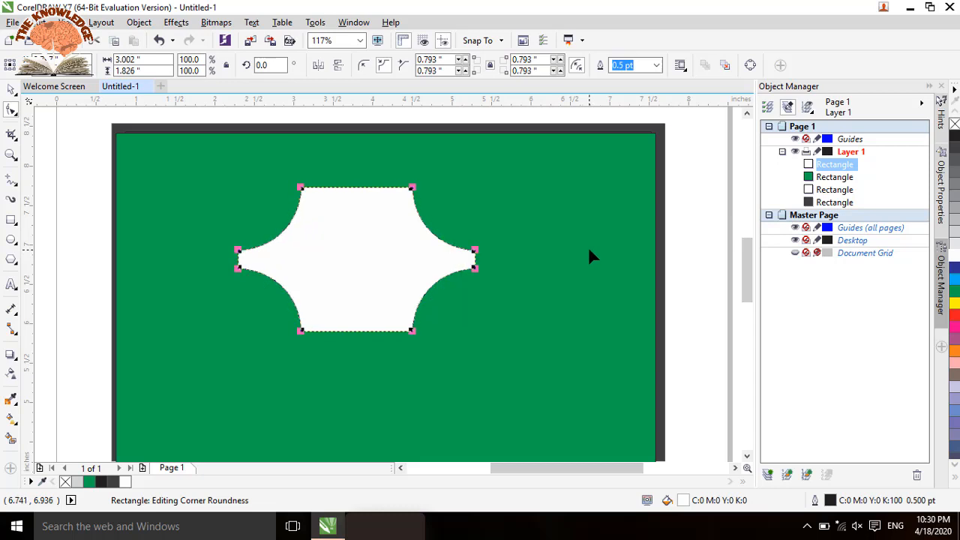
Step: Try chamfered corners on the white shape, and undo the corner edits back to a plain square-cornered rectangle
left_click(404, 68)
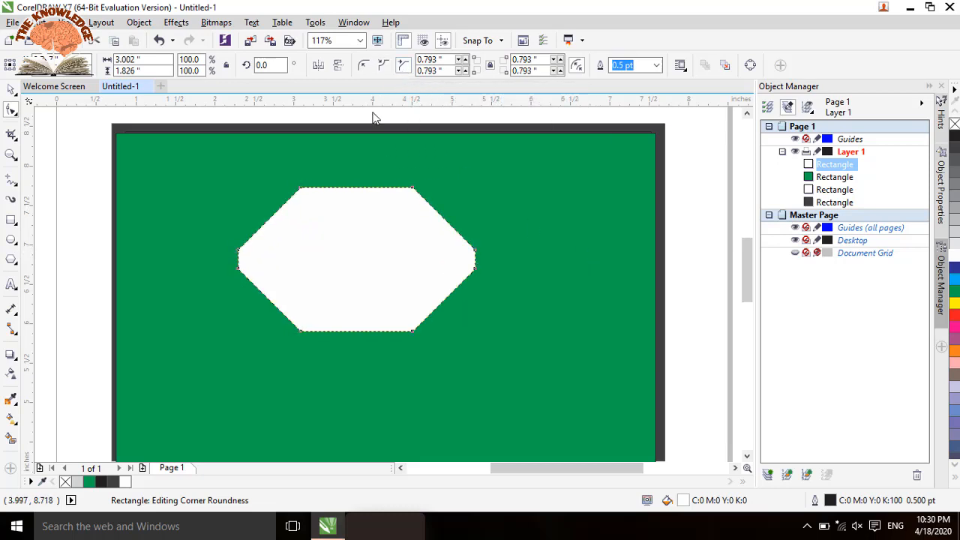
left_click_drag(414, 191, 383, 244)
key("ctrl+z")
key("ctrl+z")
key("ctrl+z")
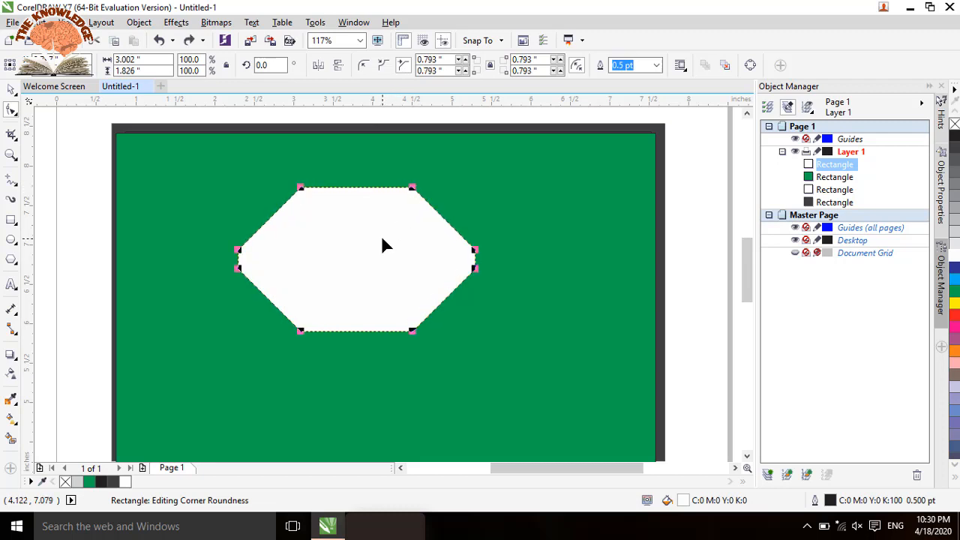
key("ctrl+z")
key("ctrl+z")
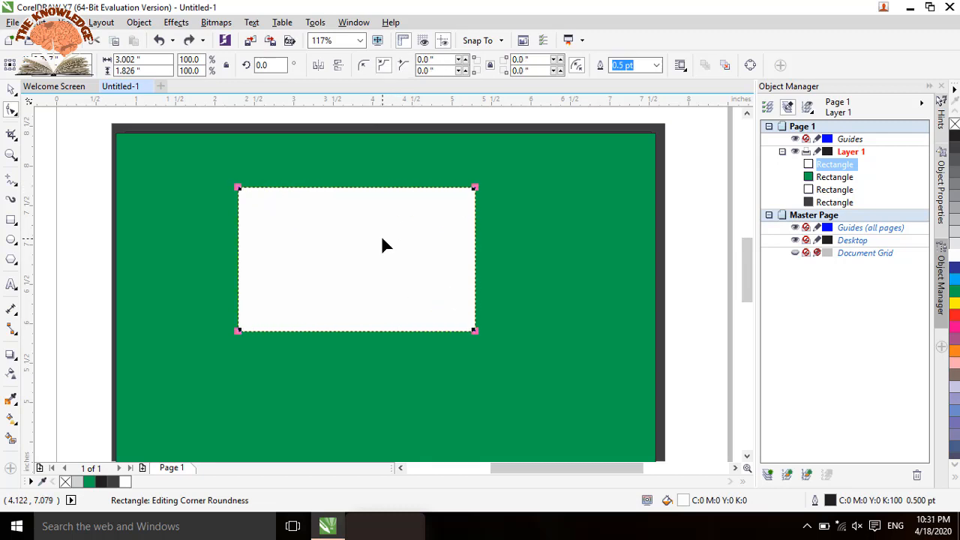
Step: Chamfer all four corners of the white rectangle with a corner size of about 0.91 inch
left_click(402, 65)
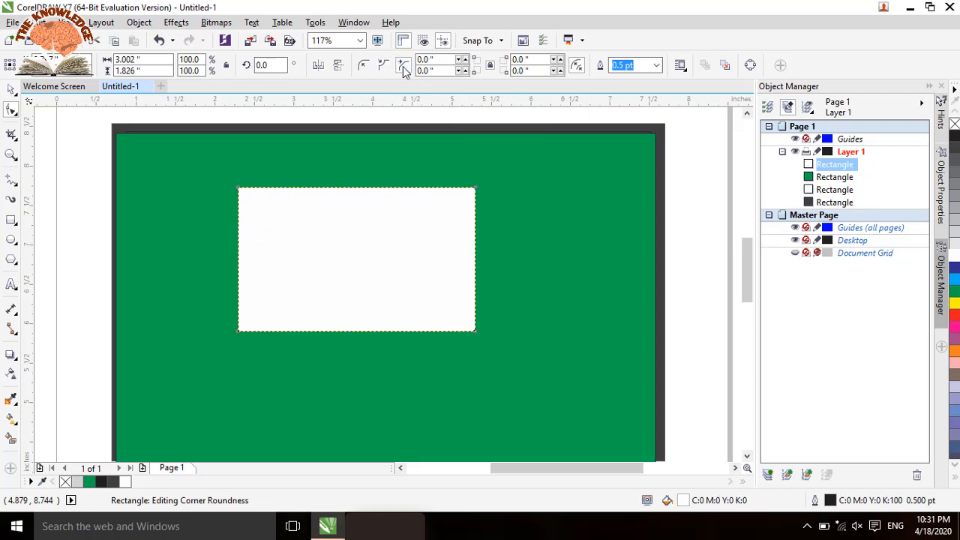
left_click_drag(476, 189, 378, 251)
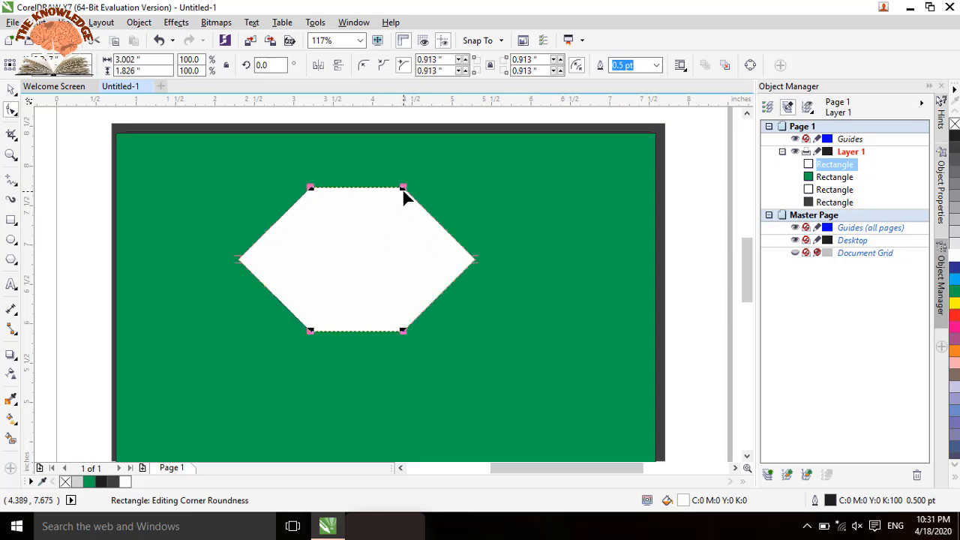
Step: Adjust the white rectangle's chamfered corners to about 0.60 inch and move the shape to the green rectangle's upper-right corner
left_click_drag(409, 190, 460, 183)
left_click(460, 179)
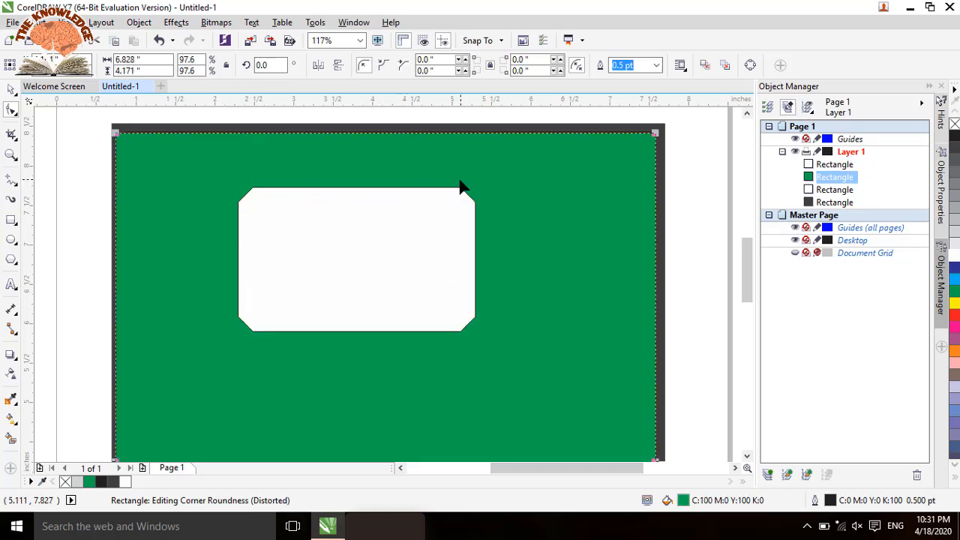
left_click(455, 187)
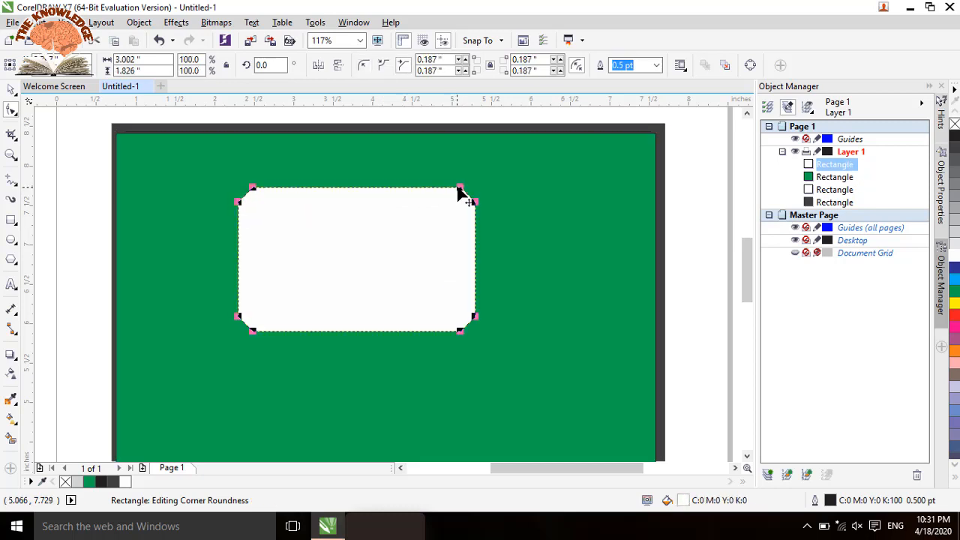
left_click_drag(458, 187, 427, 187)
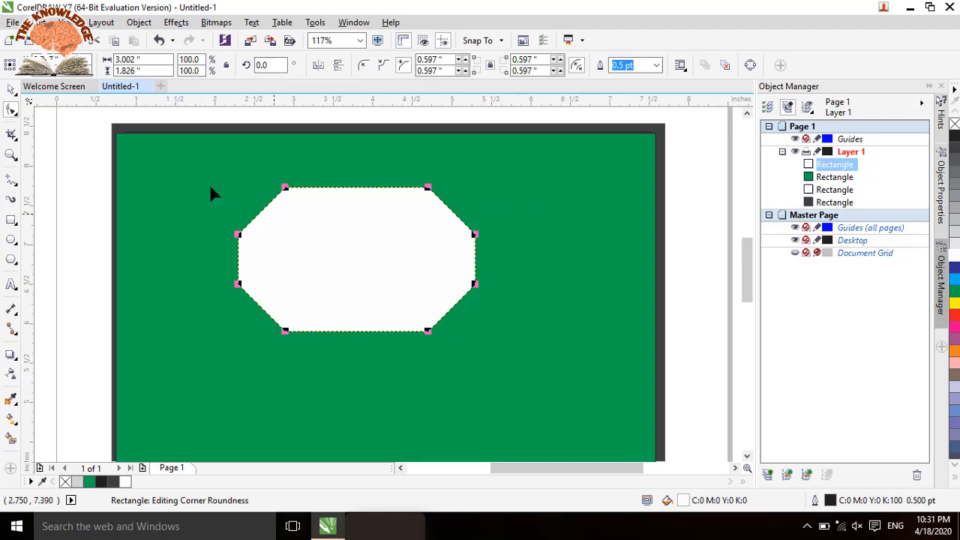
left_click(11, 89)
left_click_drag(311, 245, 488, 196)
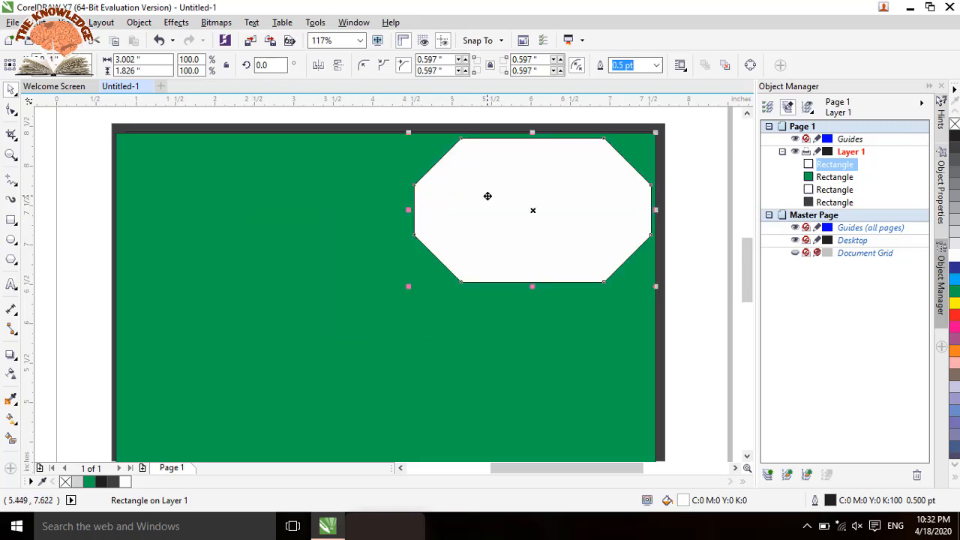
Step: Draw a circle of about 0.43 by 0.41 inch in the green rectangle's upper-left area and fill it orange
left_click(12, 242)
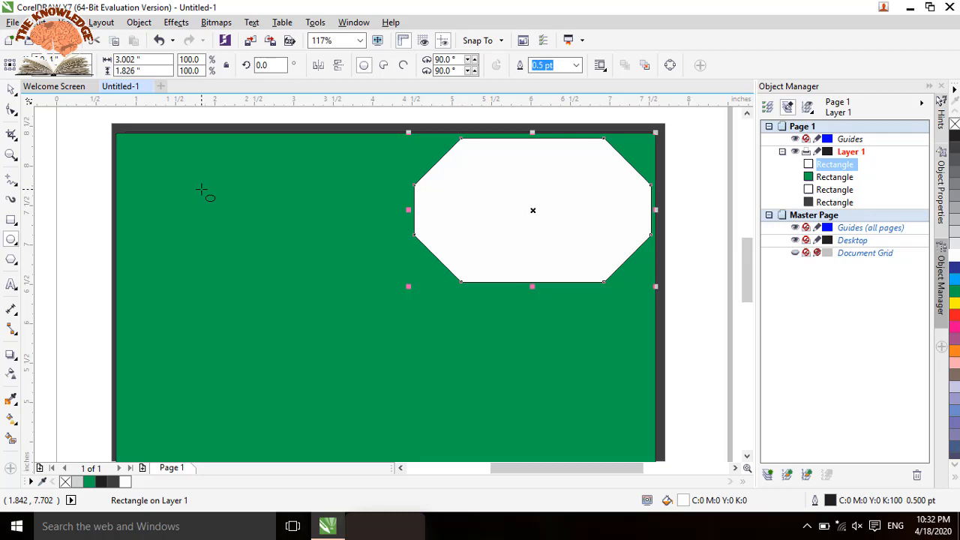
left_click_drag(201, 190, 218, 205)
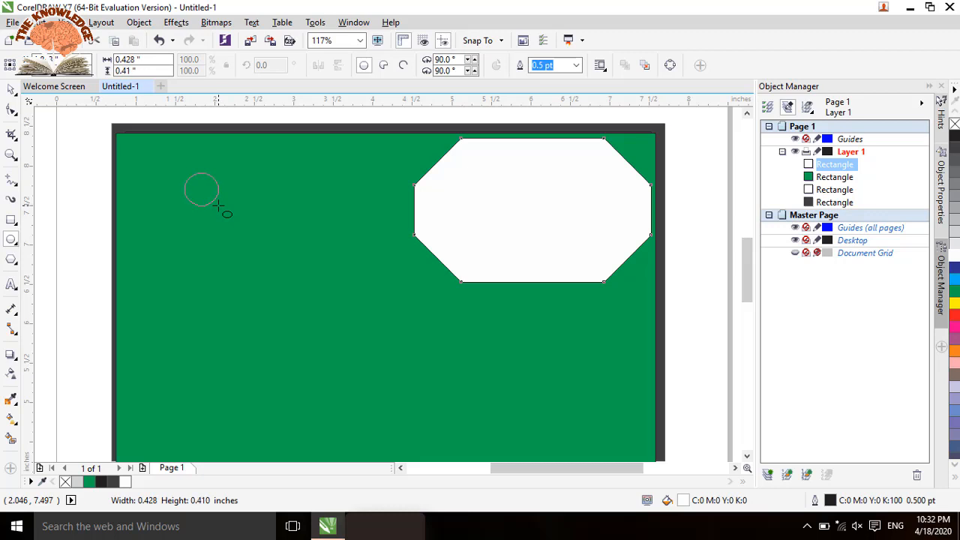
left_click_drag(218, 206, 219, 205)
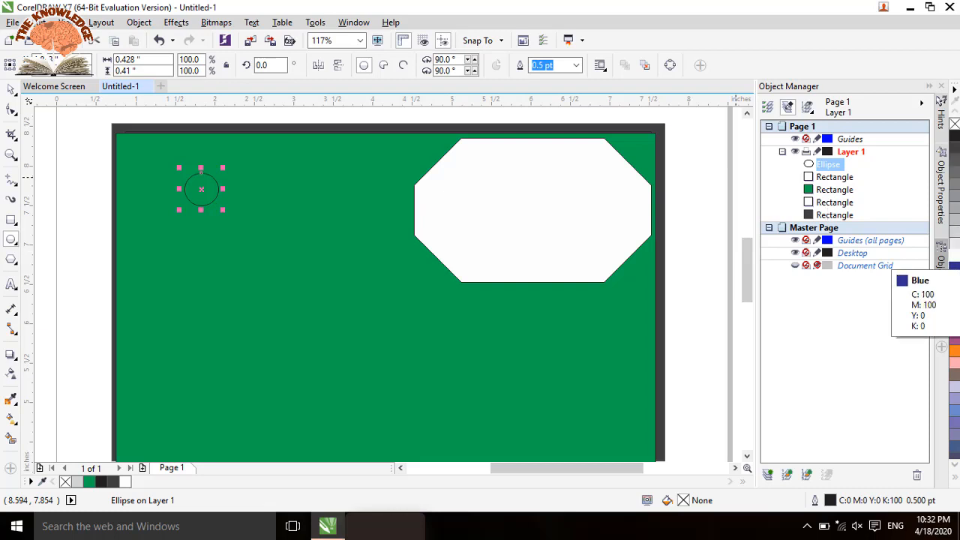
left_click(955, 352)
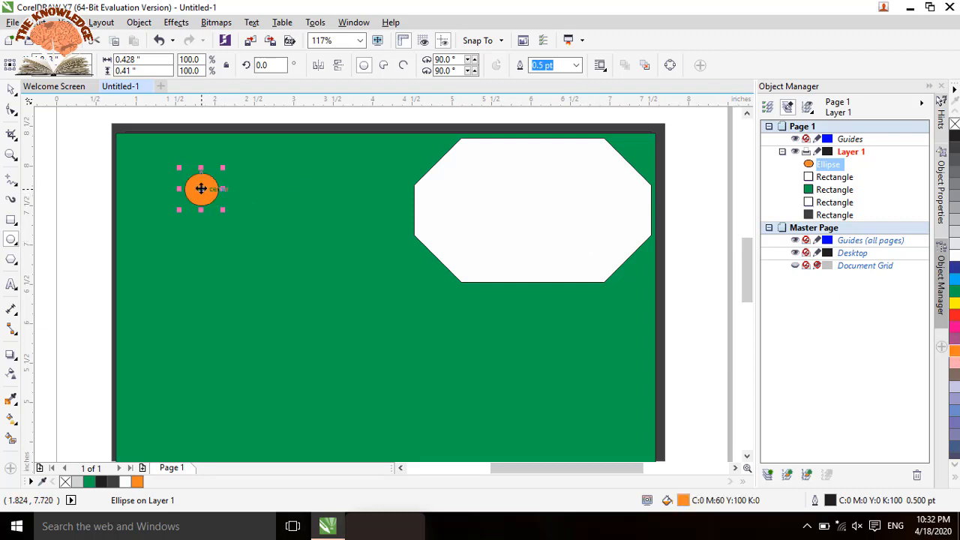
Step: Place two copies of the orange circle slightly below the original, overlapping it, and fill the frontmost copy cyan (C:100)
left_click_drag(201, 189, 202, 200)
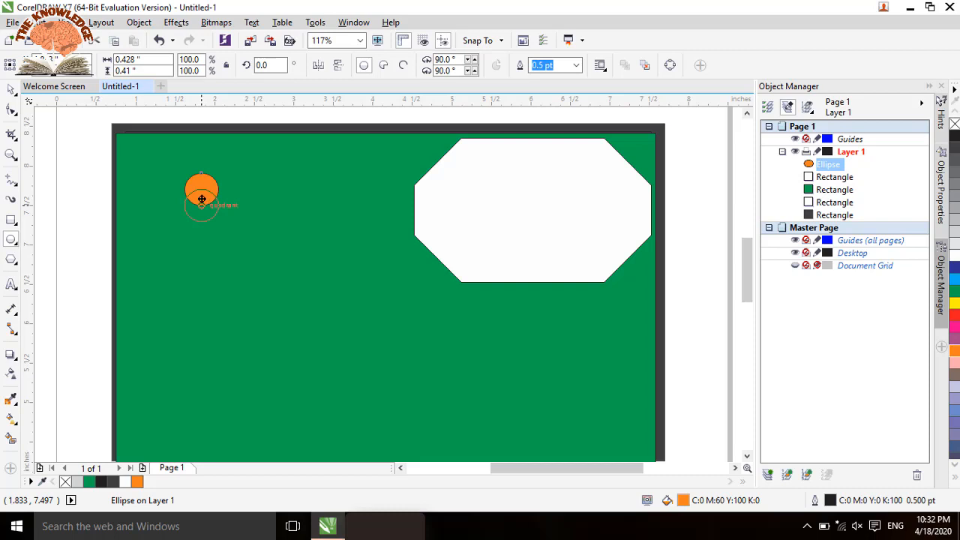
left_click_drag(202, 198, 202, 197)
mouse_move(201, 197)
left_mouse_down()
mouse_move(206, 205)
mouse_move(201, 198)
left_mouse_up()
key("space")
right_click(201, 198)
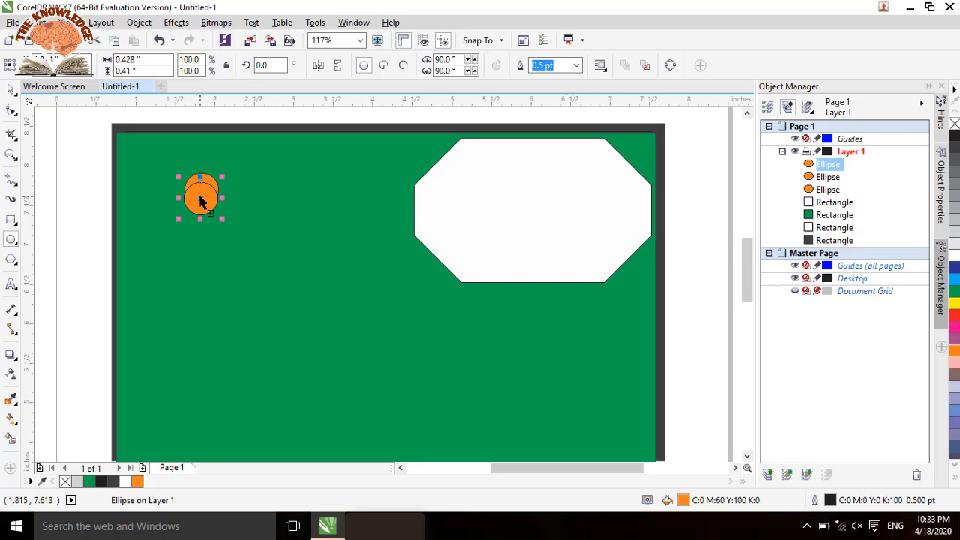
left_click(955, 280)
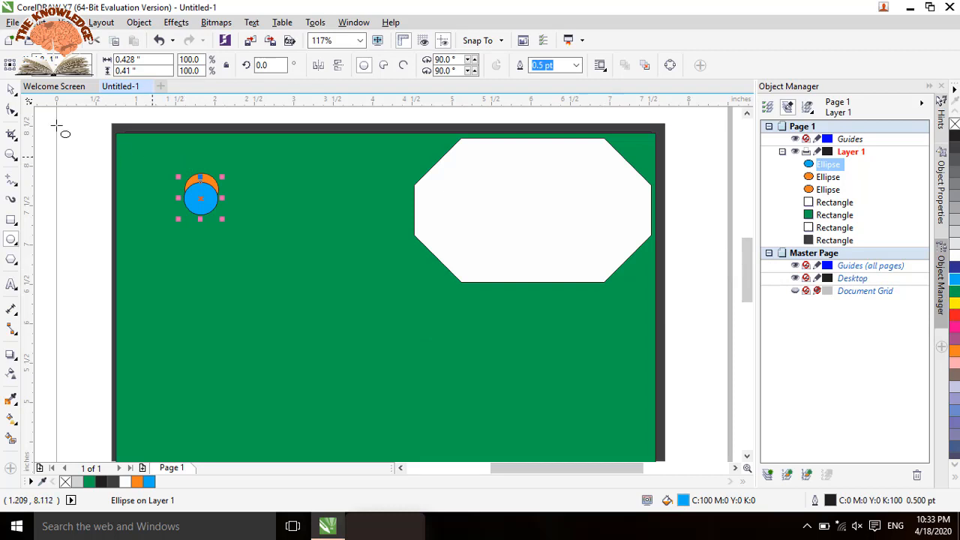
Step: Select all three overlapping circles and duplicate them directly below as a continuation of the orange and blue pattern
left_click(12, 89)
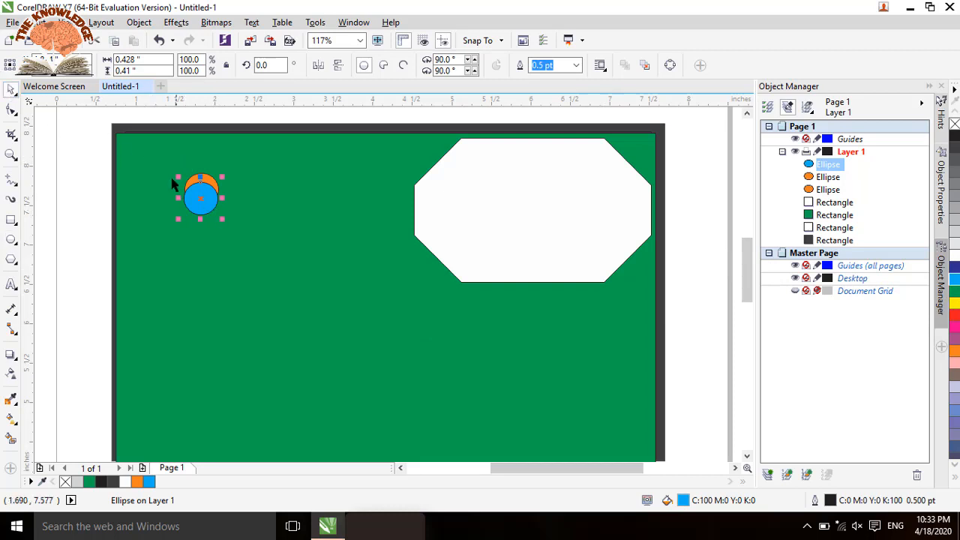
left_click(93, 159)
left_click_drag(92, 155, 236, 226)
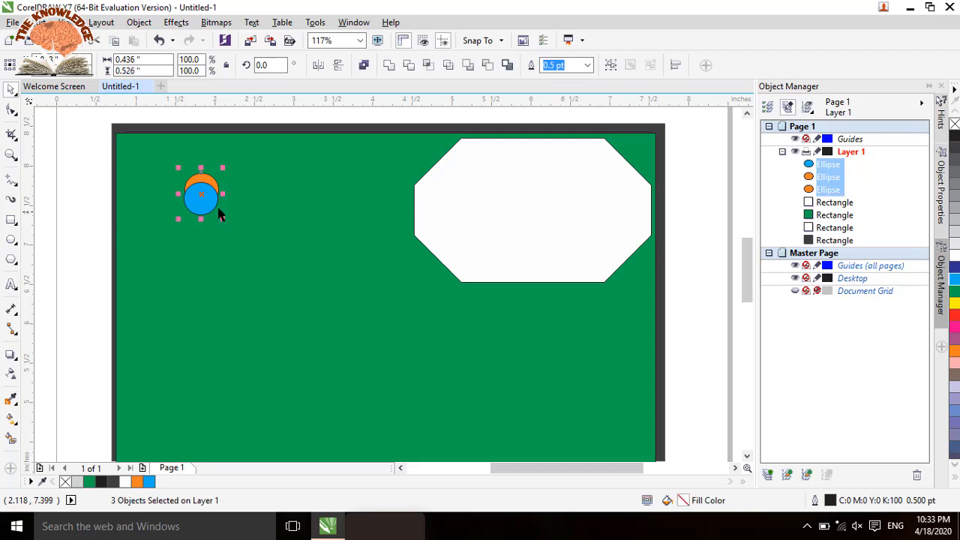
left_click_drag(201, 194, 200, 222)
key("space")
right_click(200, 222)
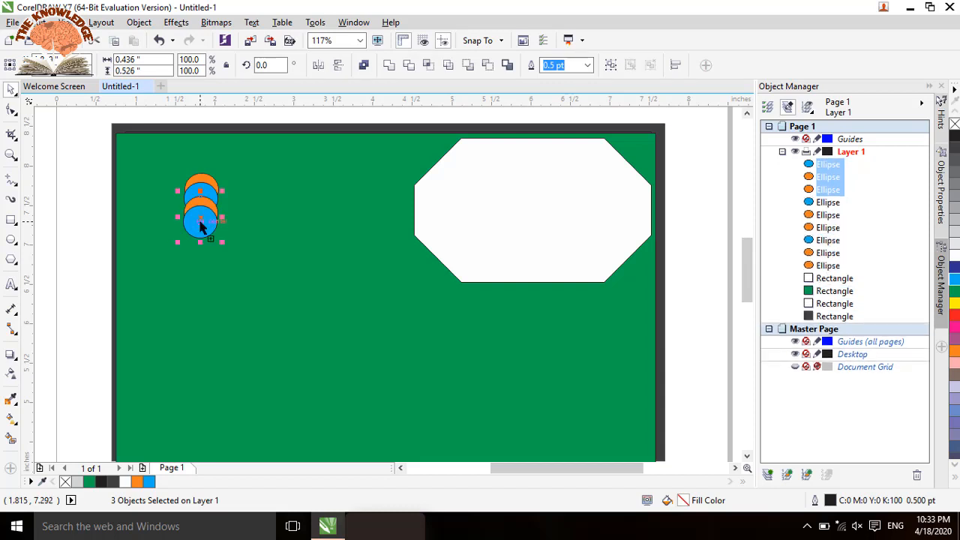
Step: Try repeating the duplication of the circle group down the column, and undo the repeated copies
key("ctrl+r")
key("ctrl+r")
key("ctrl+r")
key("ctrl+r")
key("ctrl+r")
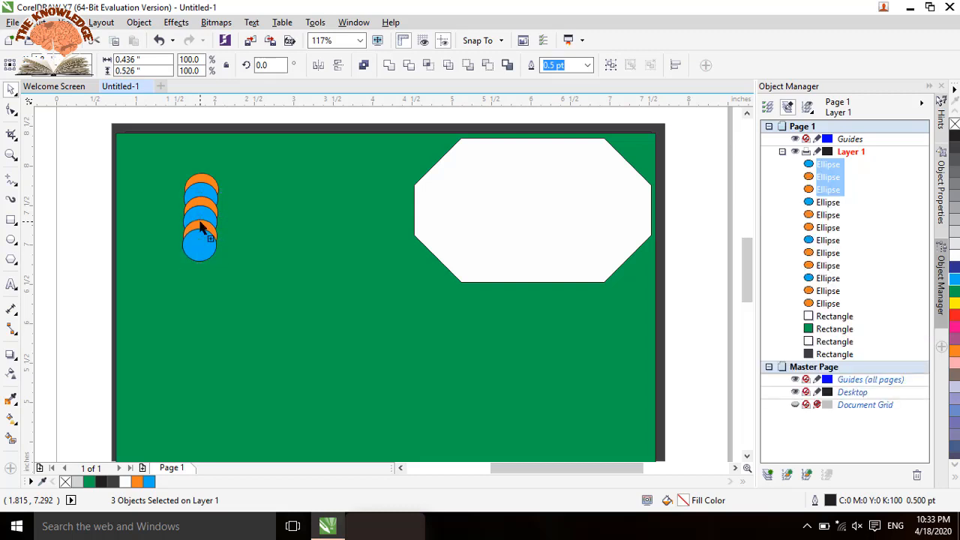
key("ctrl+r")
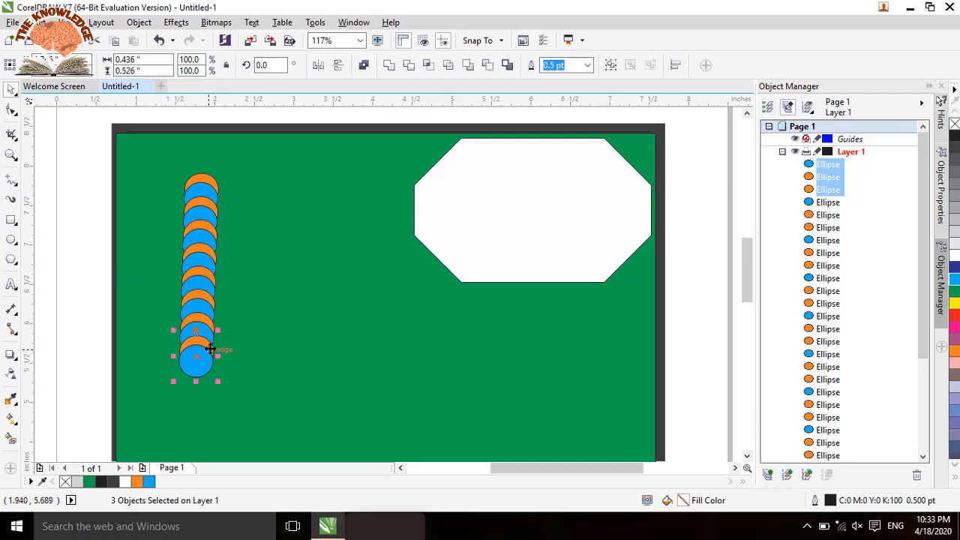
key("ctrl+z")
key("ctrl+z")
key("ctrl+z")
key("ctrl+z")
key("ctrl+z")
key("ctrl+z")
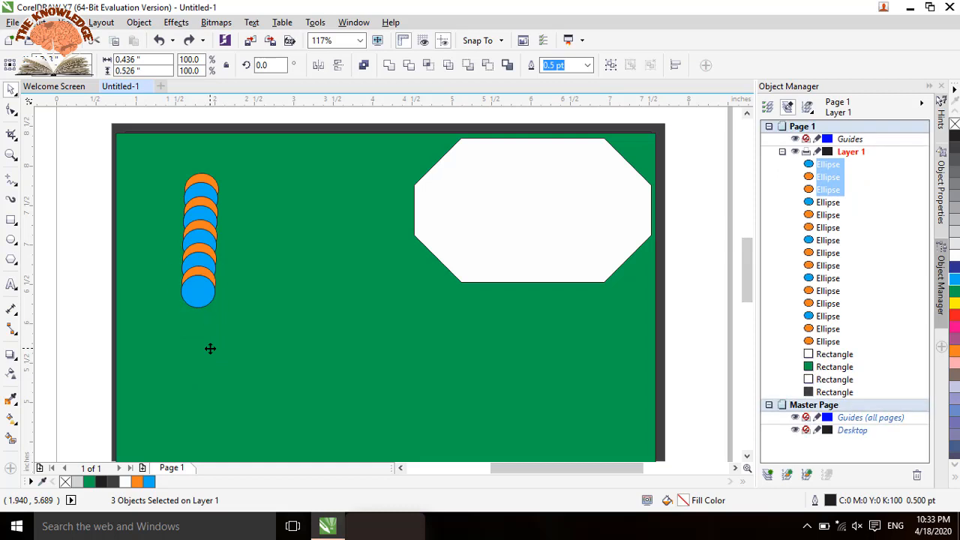
key("ctrl+z")
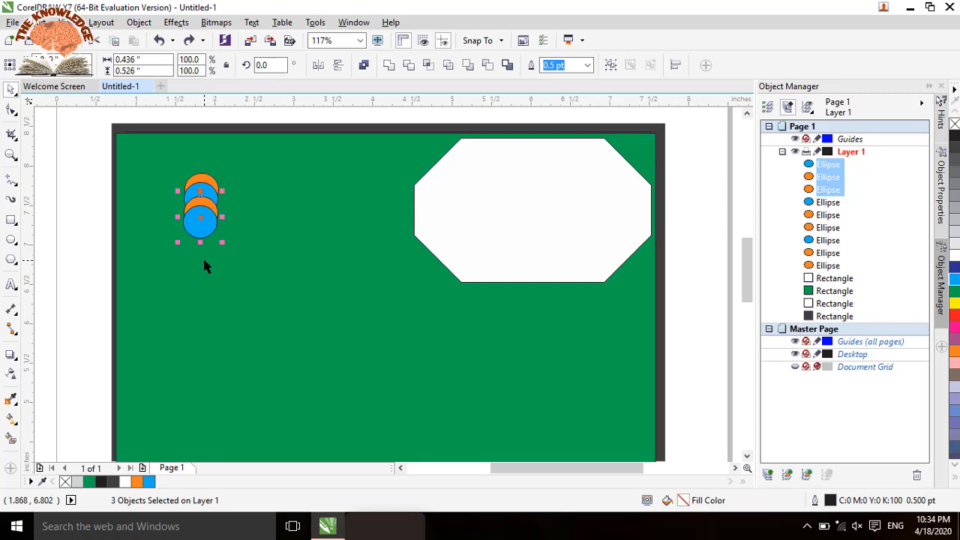
Step: Repeat the last duplication to extend the overlapping orange and blue circles into a long column down the green rectangle
key("ctrl+r")
key("ctrl+r")
key("ctrl+r")
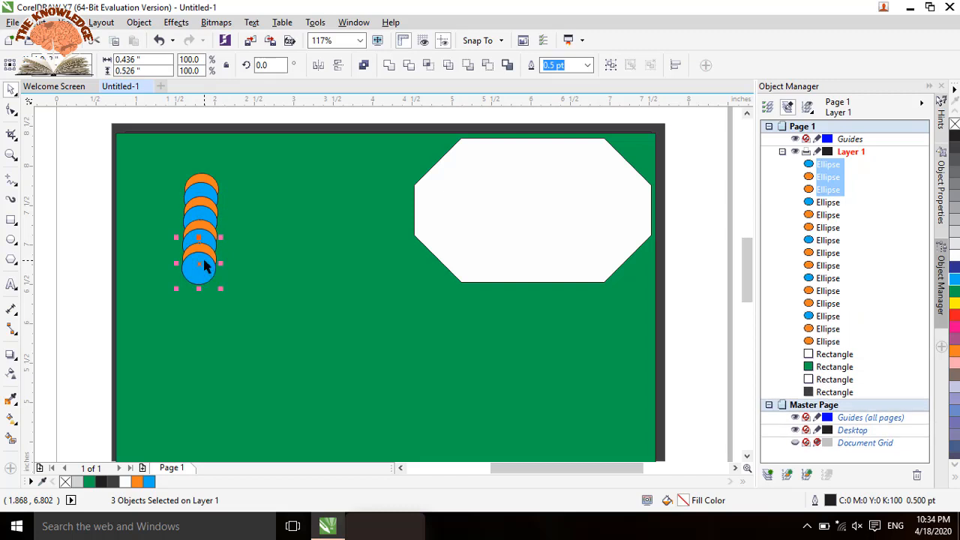
key("ctrl+r")
key("ctrl+r")
key("ctrl+r")
key("ctrl+r")
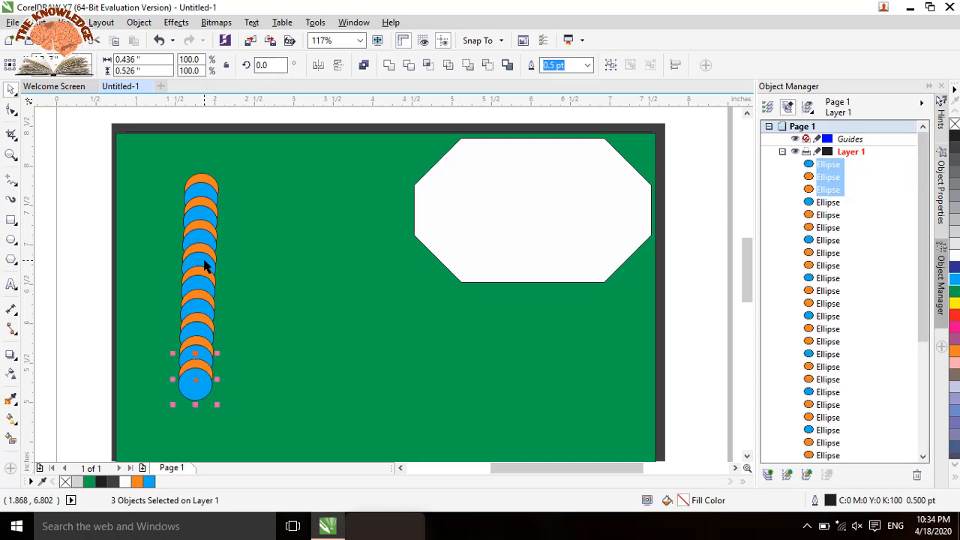
left_click(162, 163)
mouse_move(161, 164)
left_mouse_down()
mouse_move(217, 230)
mouse_move(176, 195)
mouse_move(159, 158)
left_mouse_up()
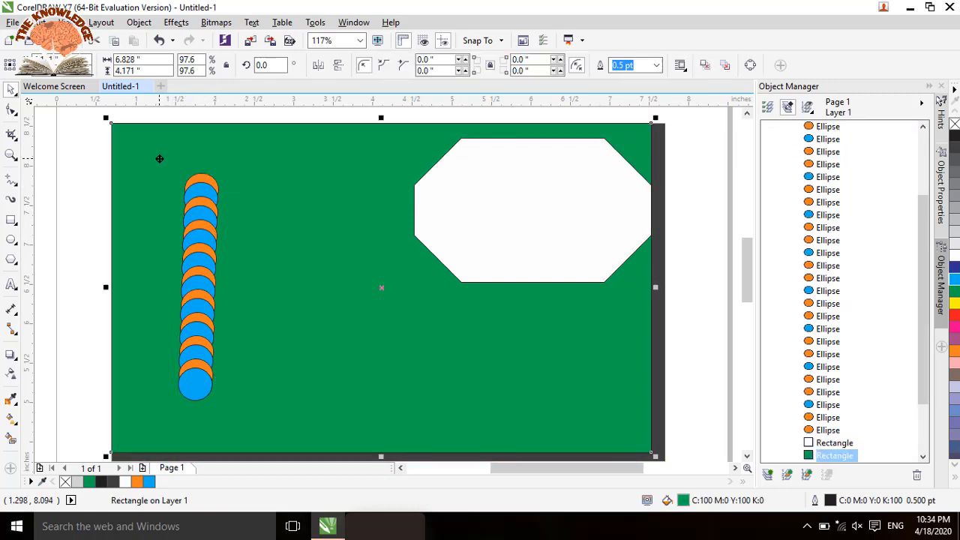
key("ctrl+z")
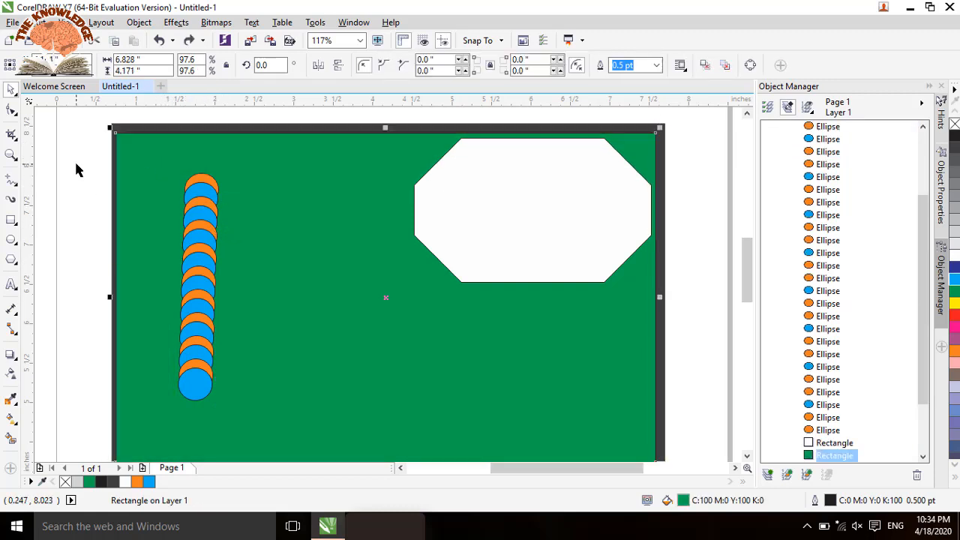
Step: Select the whole circle column, duplicate it slightly to the right and below, and repeat the duplication until there are eight columns
left_click_drag(90, 168, 272, 400)
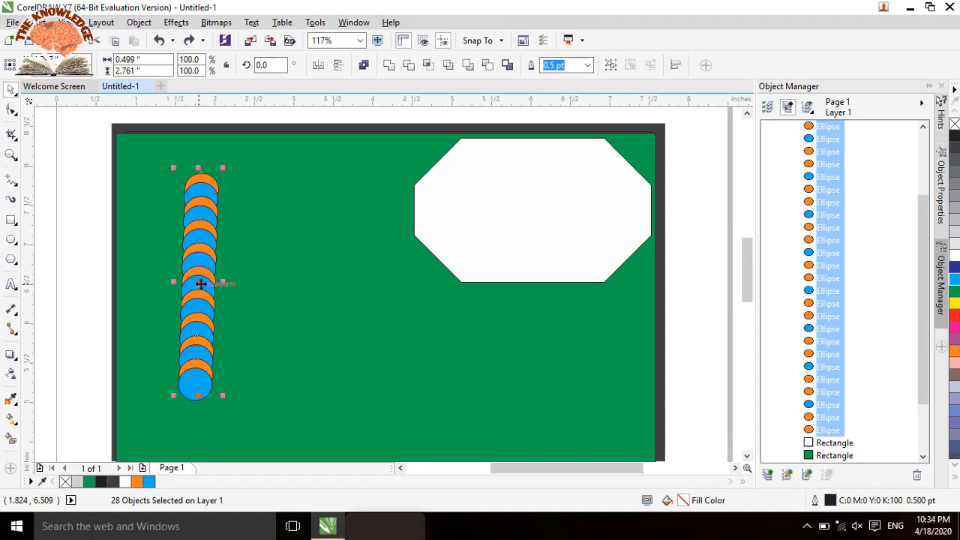
left_click_drag(200, 284, 225, 290)
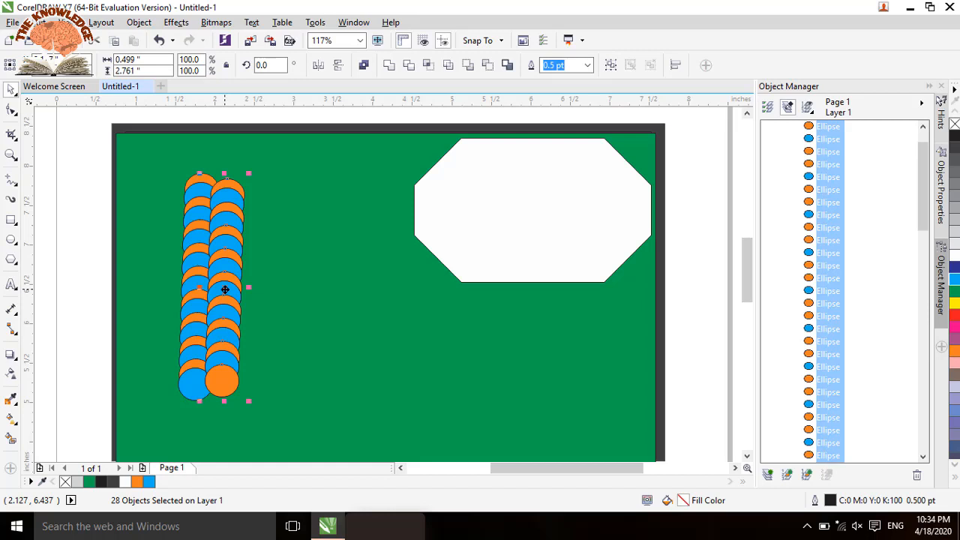
key("ctrl+r")
key("ctrl+r")
key("ctrl+r")
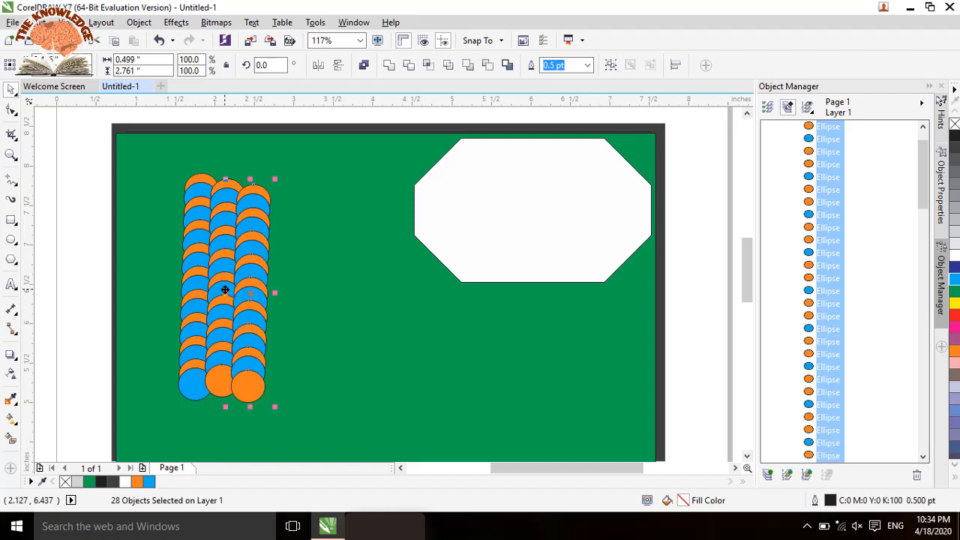
key("ctrl+r")
key("ctrl+r")
key("ctrl+r")
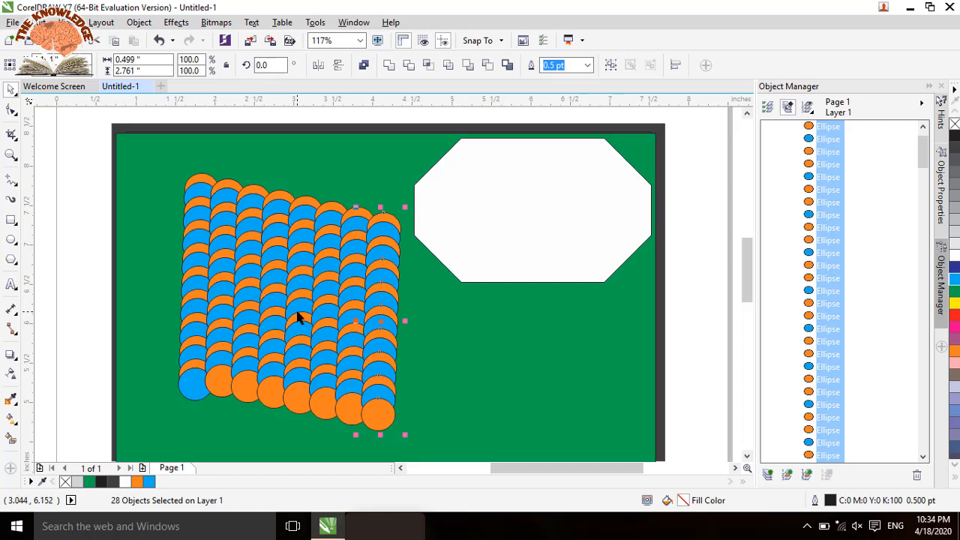
Step: Fill the top circle of the fourth column with 30% black, and change its fill to green (C:100 Y:100)
left_click(279, 201)
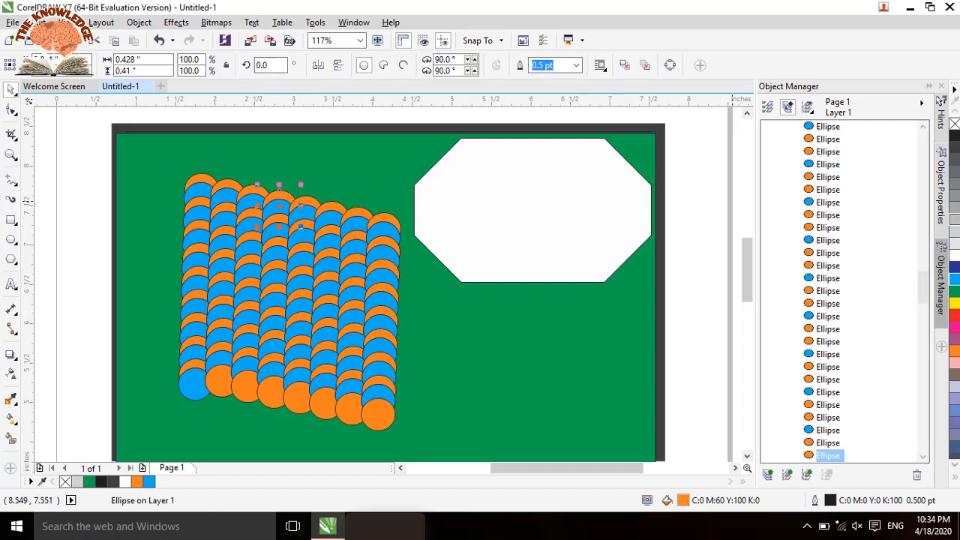
left_click(955, 219)
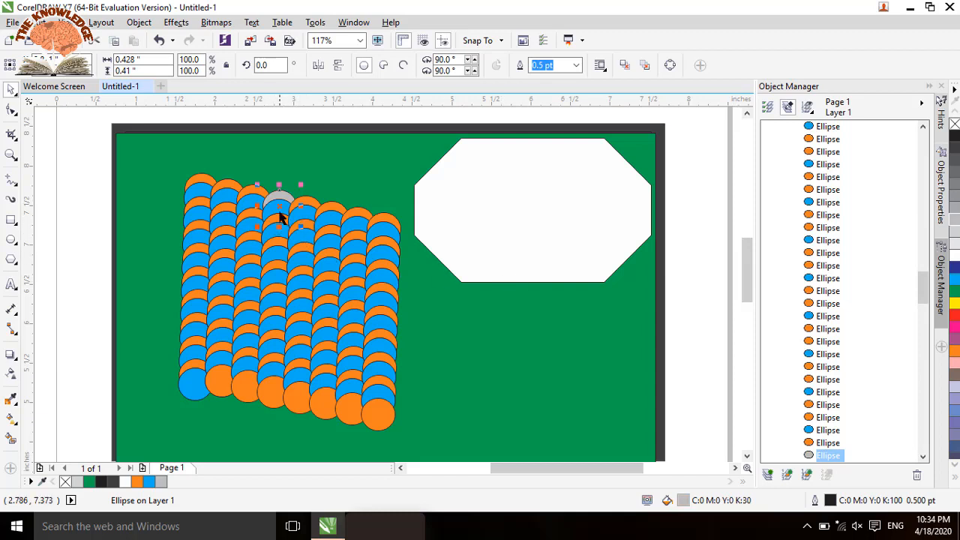
left_click(278, 218)
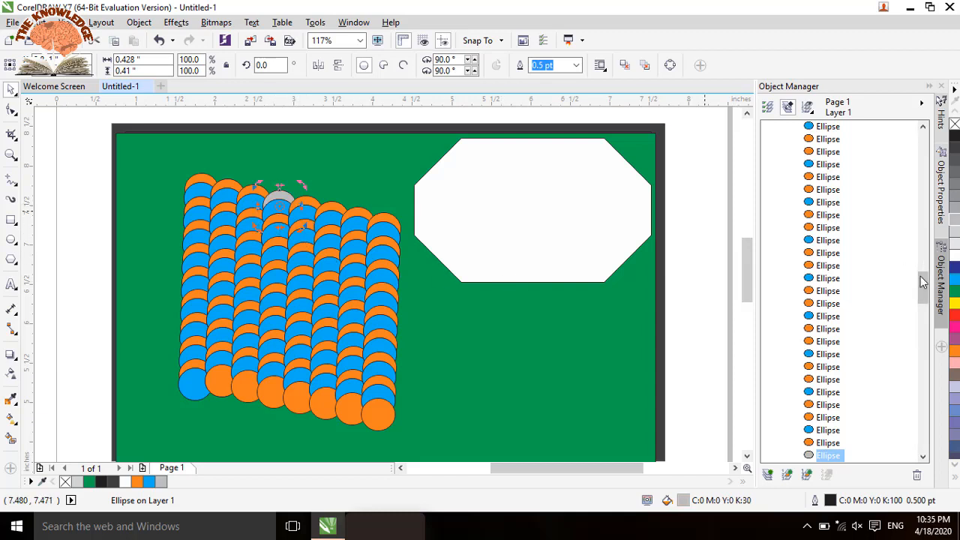
left_click(953, 291)
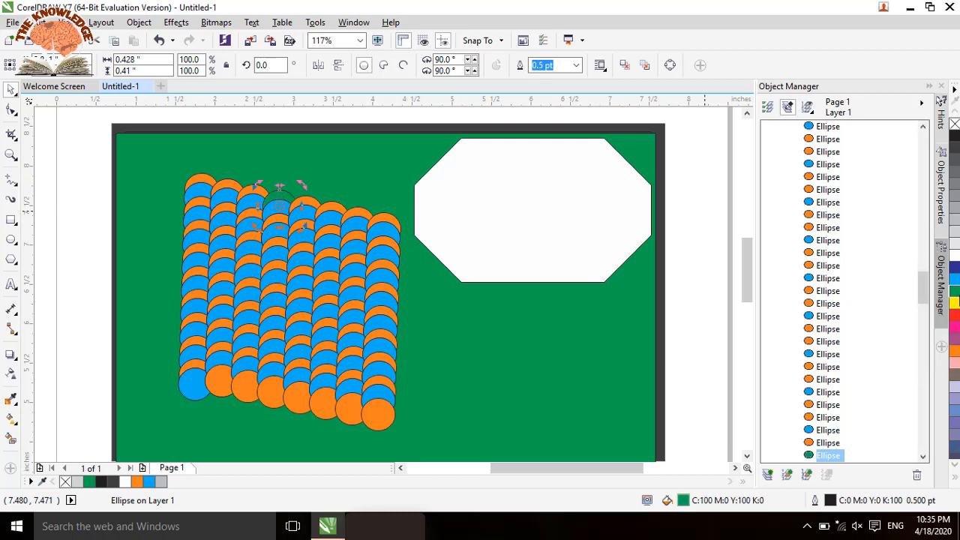
Step: Recolour individual circles: one in the sixth column yellow, one low in the eighth white, and the fifth column's bottom circle C:60 M:40 Y:0 K:40
left_click(323, 266)
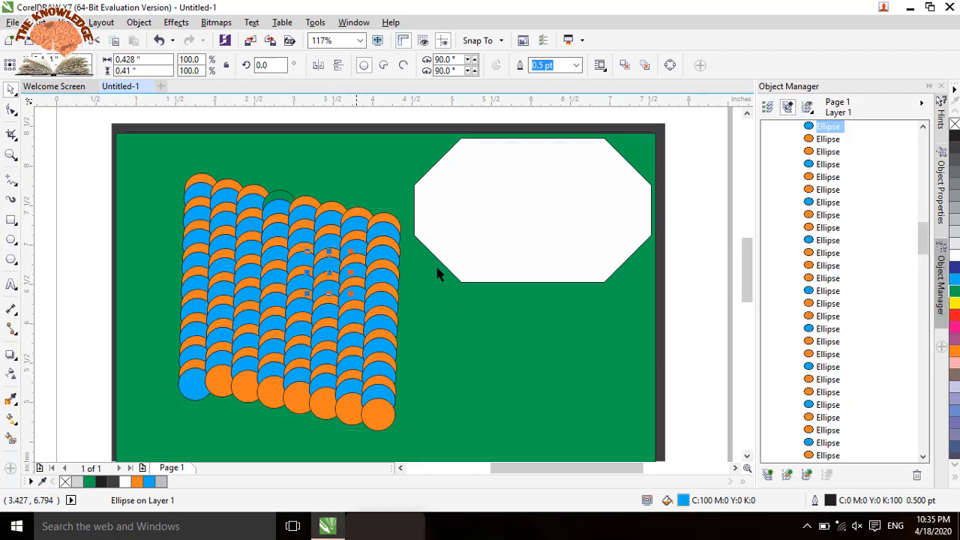
left_click(953, 303)
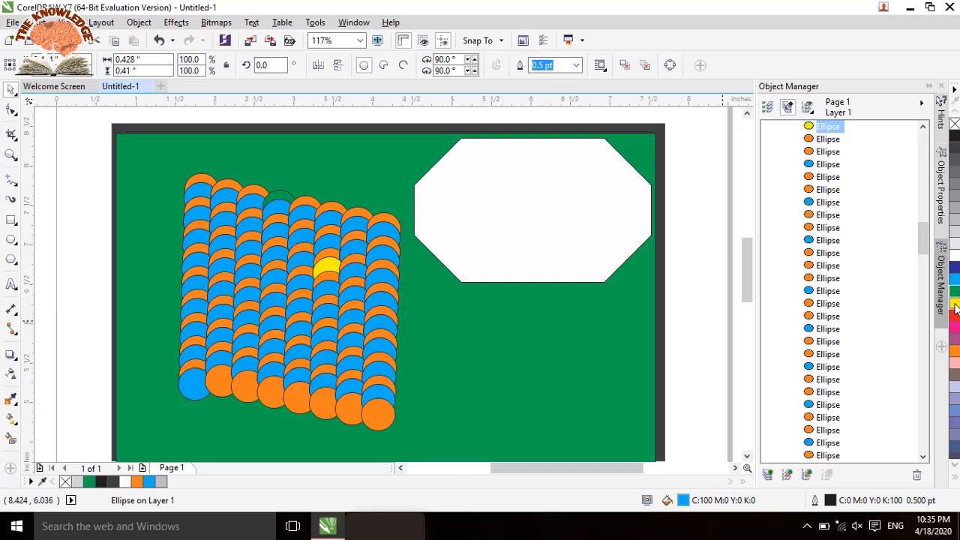
left_click(373, 377)
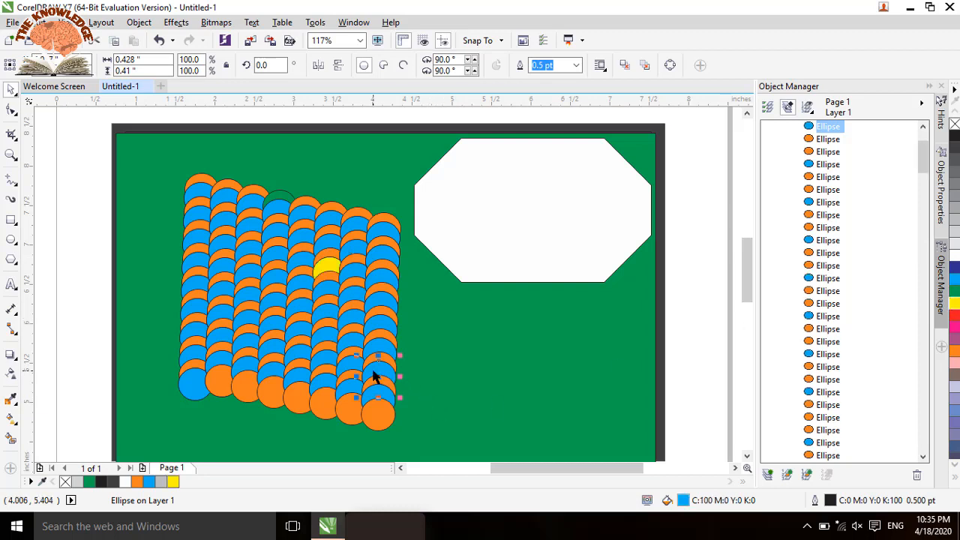
left_click(953, 255)
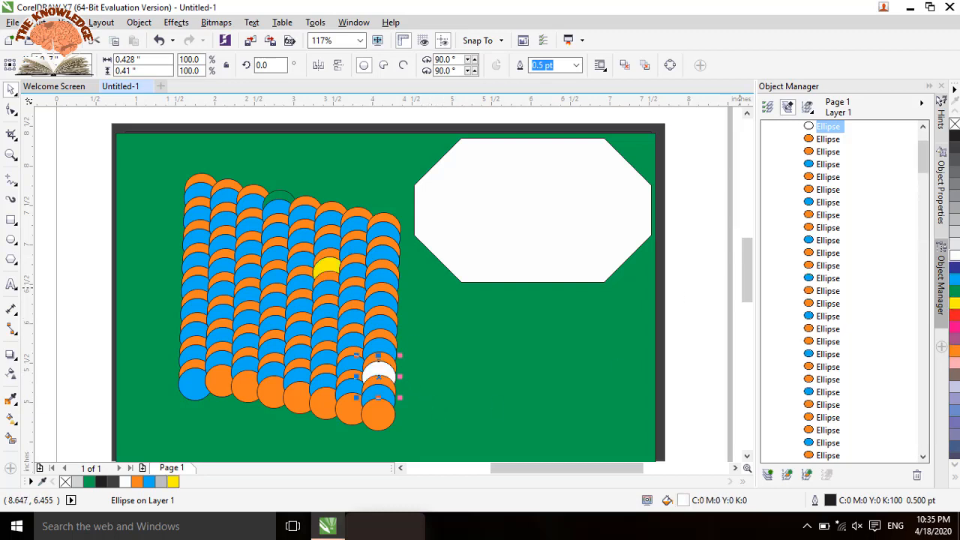
left_click(300, 397)
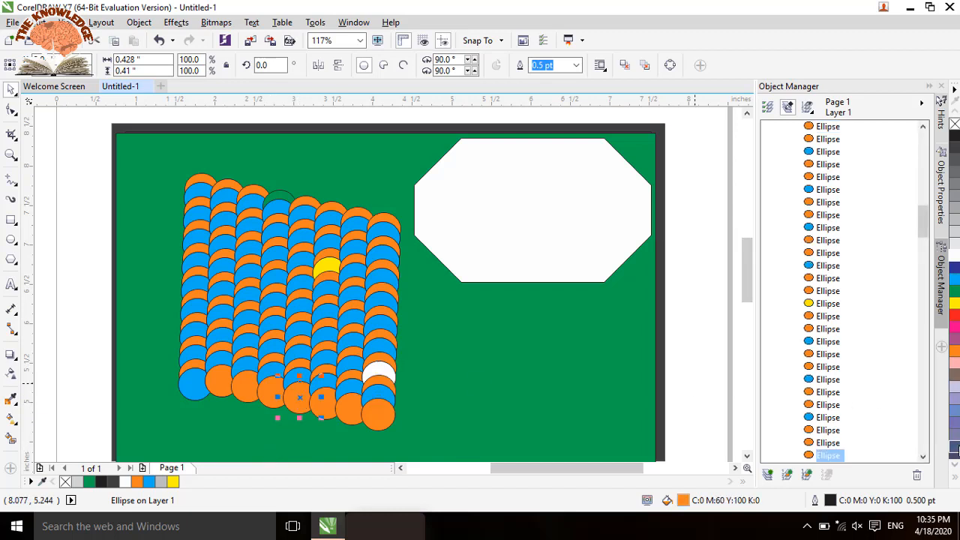
left_click(955, 447)
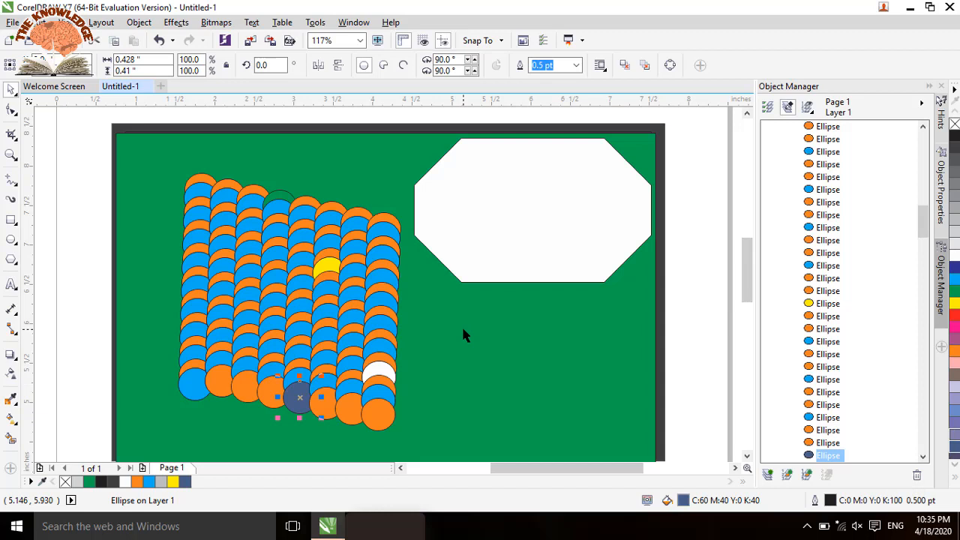
Step: Select the whole circle pattern, duplicate it slightly to the right, and repeat the duplication across the green rectangle
left_click(170, 177)
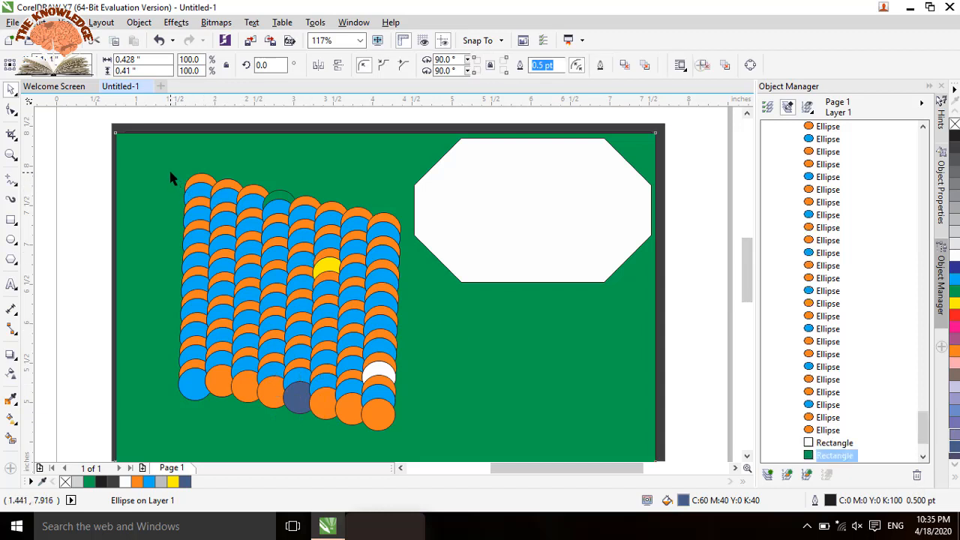
left_click(92, 166)
left_click_drag(86, 166, 419, 431)
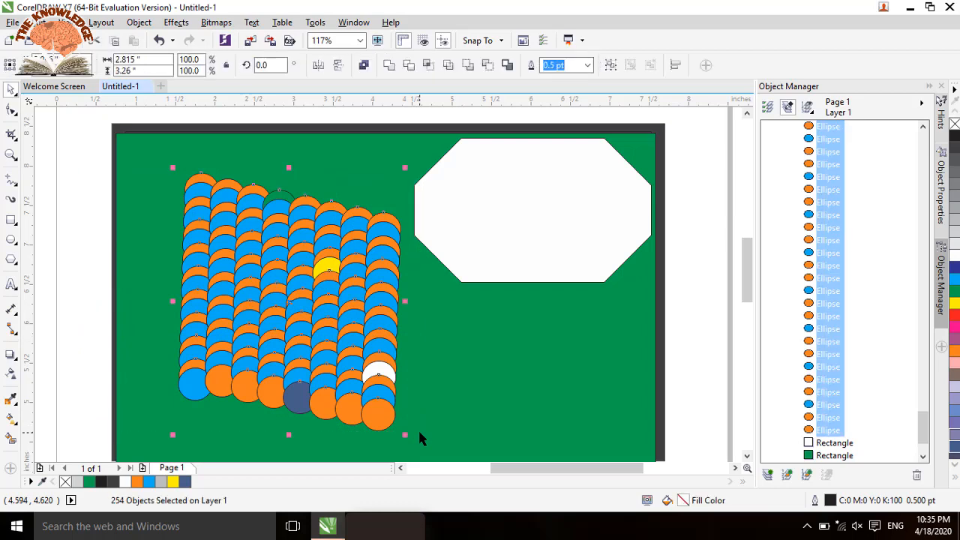
left_click_drag(288, 303, 322, 302)
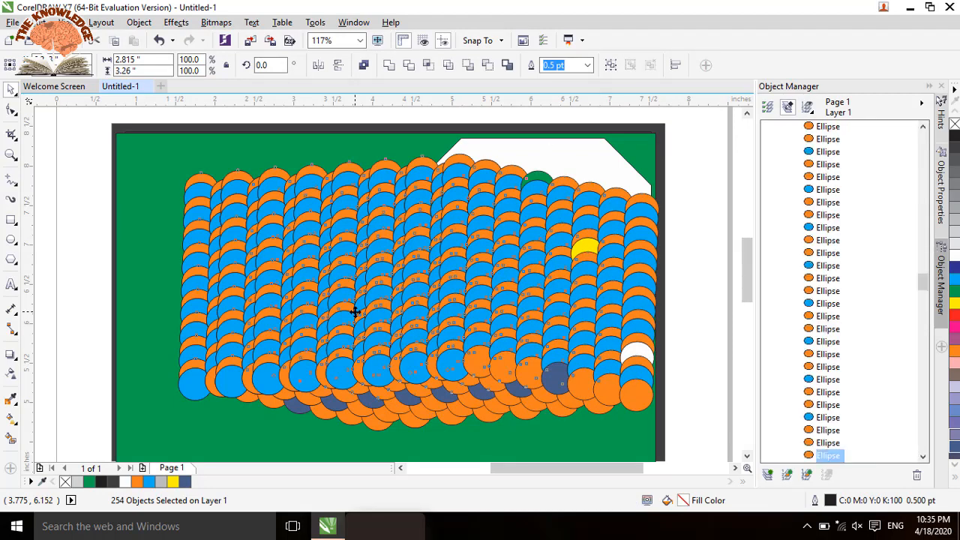
Step: Undo the pattern copies, the individual circle colours and the extra columns until only two circle columns are left
key("ctrl+z")
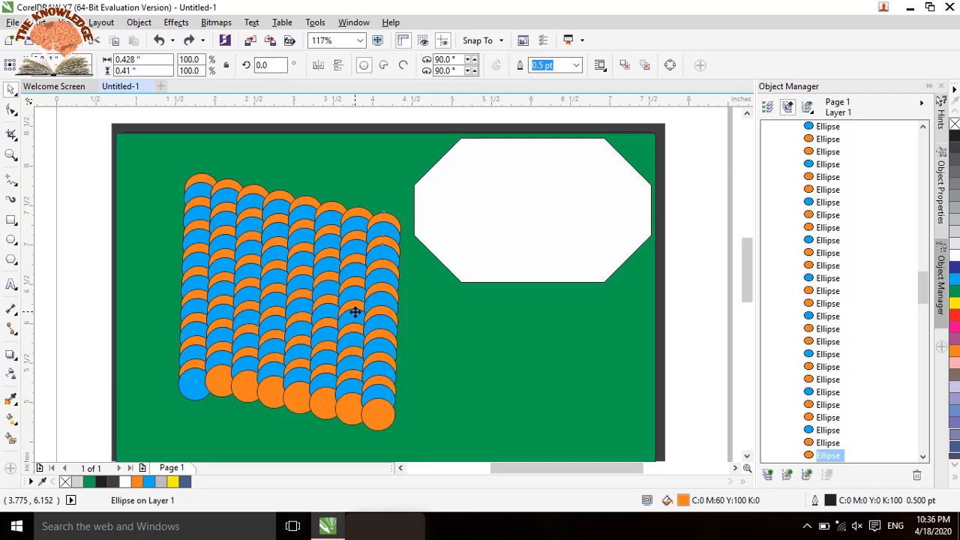
key("ctrl+z")
key("ctrl+z")
key("ctrl+z")
key("ctrl+z")
key("ctrl+z")
key("ctrl+z")
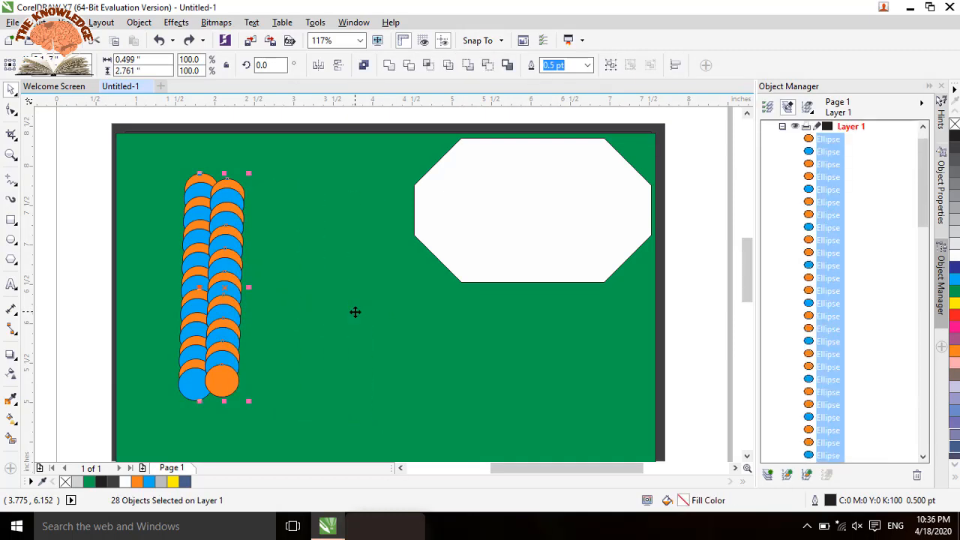
key("ctrl+z")
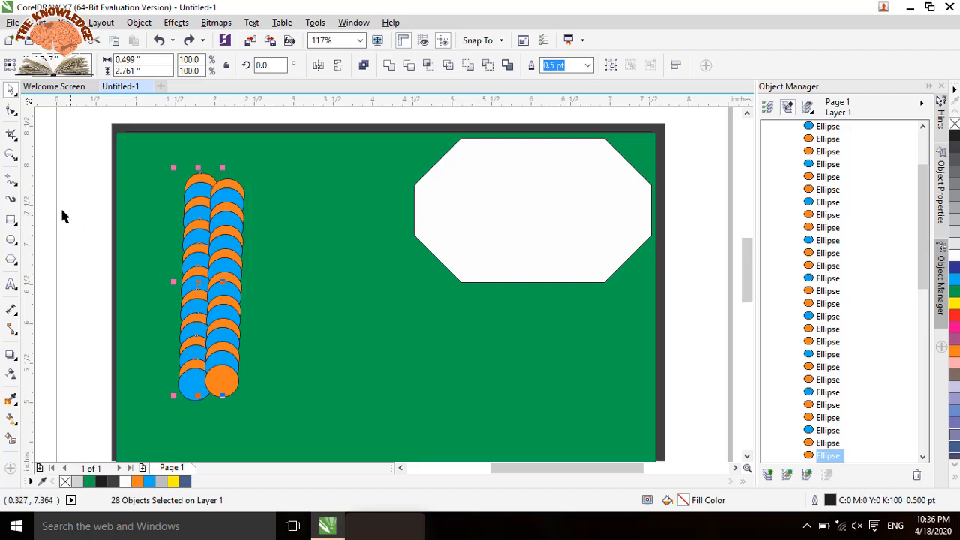
Step: Draw a rectangle about 0.99 by 0.53 inches beside the circle columns and scallop its corners to about 0.18 inches
left_click(11, 221)
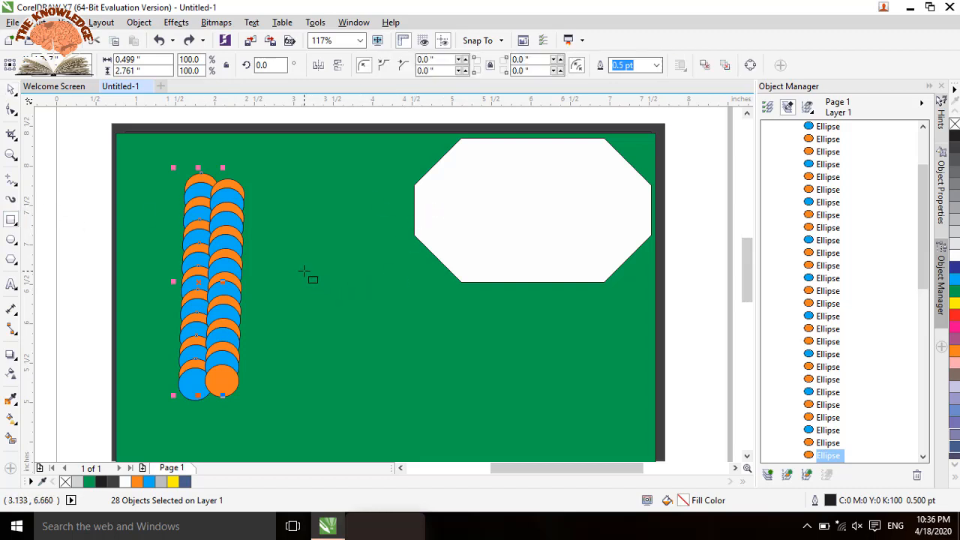
left_click_drag(304, 271, 384, 314)
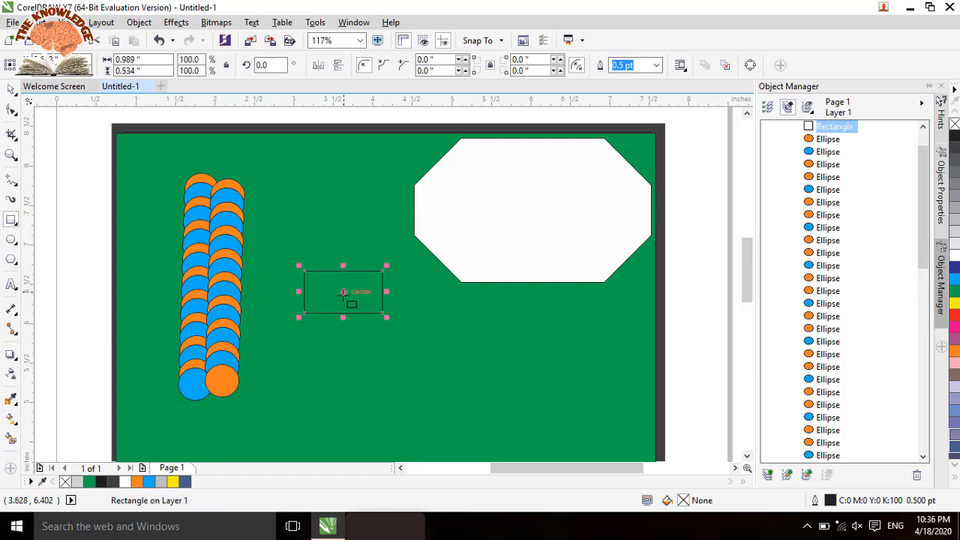
key("F10")
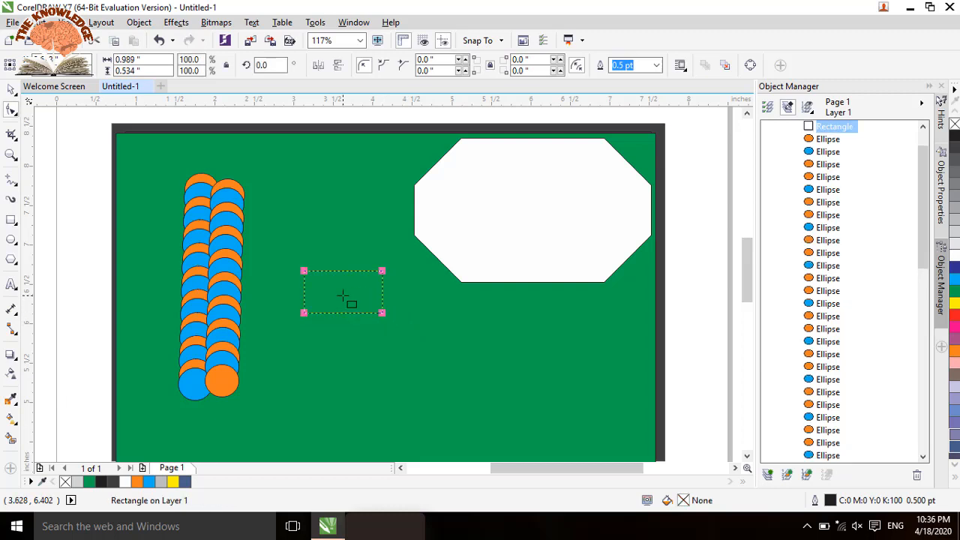
left_click(383, 68)
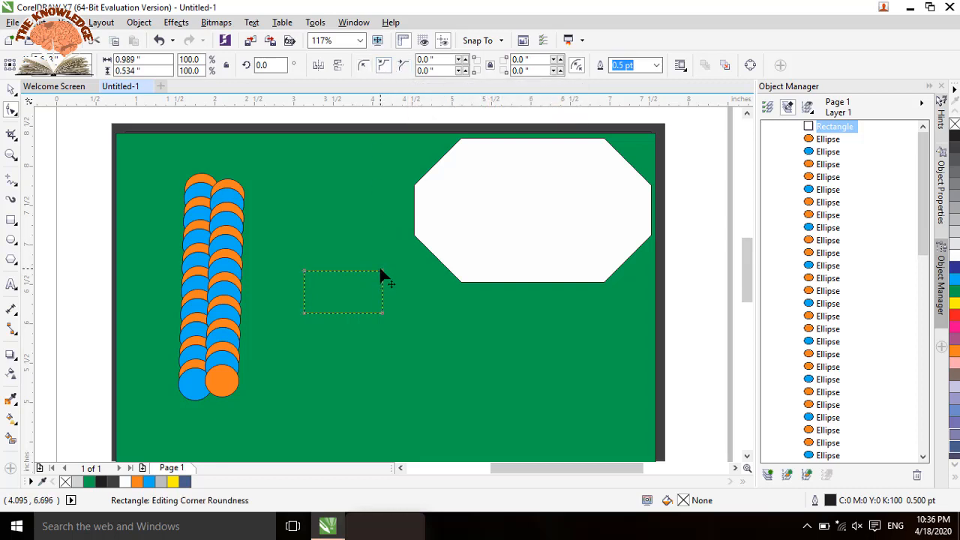
left_click_drag(380, 274, 356, 304)
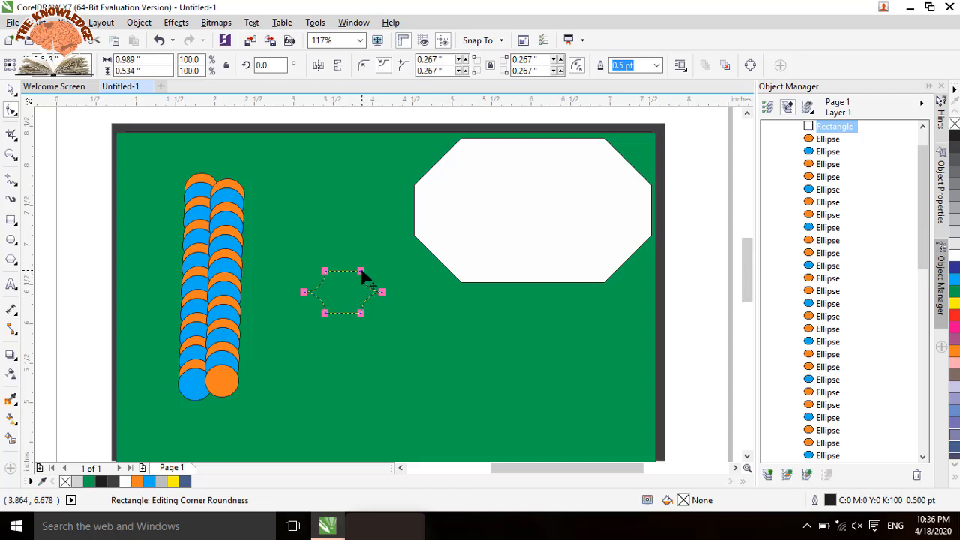
mouse_move(361, 271)
left_mouse_down()
mouse_move(377, 272)
mouse_move(369, 275)
left_mouse_up()
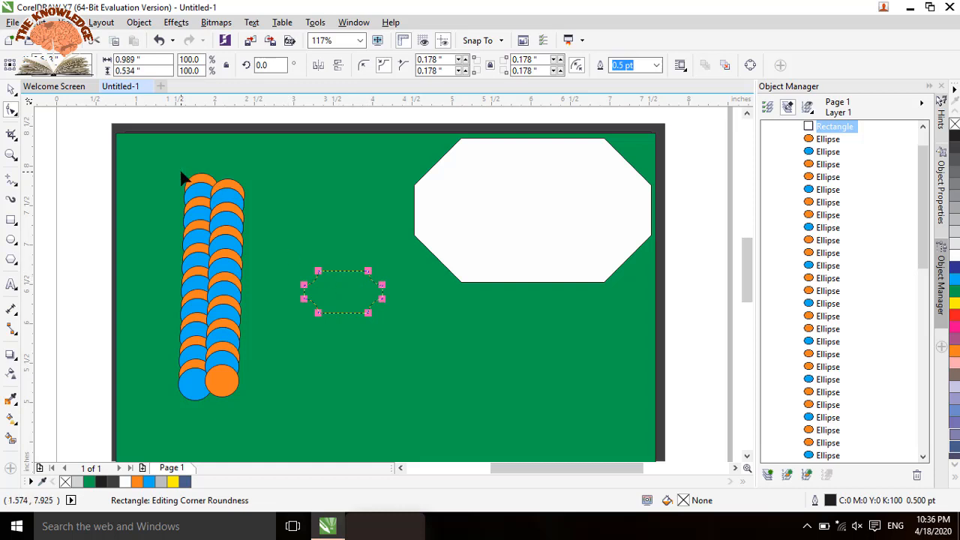
Step: Duplicate the scalloped rectangle slightly downwards, and repeatedly duplicate the resulting group of outlines into an overlapping column down the green rectangle
left_click(11, 90)
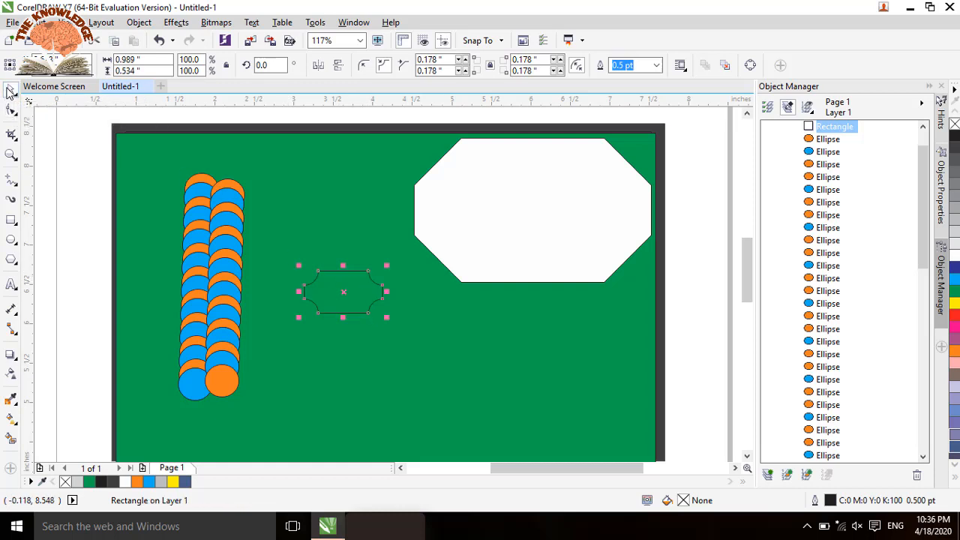
left_click_drag(342, 290, 343, 304)
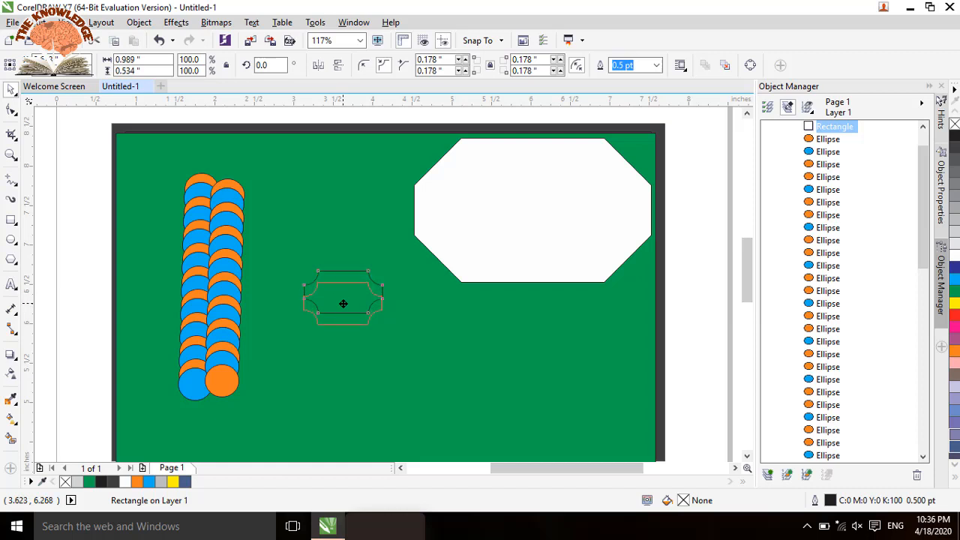
left_click_drag(683, 253, 284, 328)
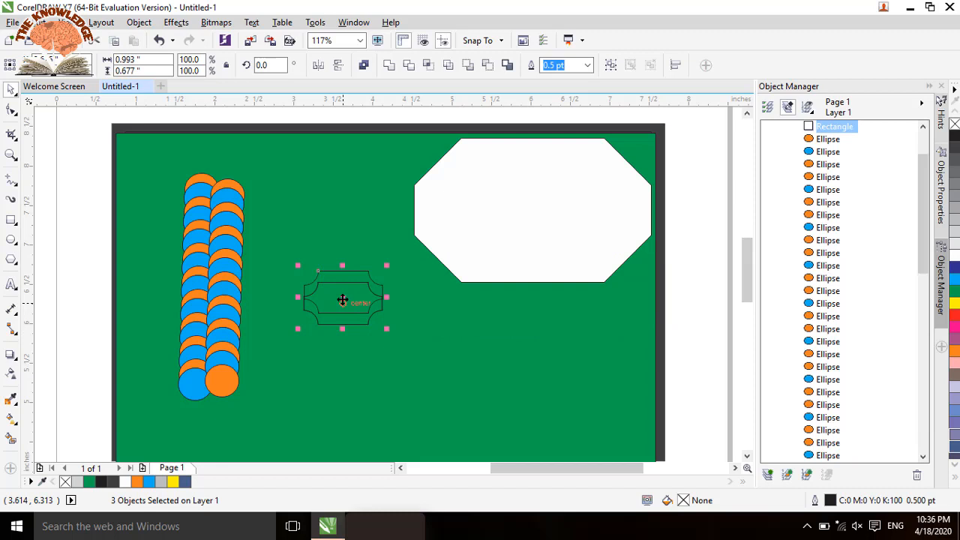
left_click_drag(342, 295, 346, 318)
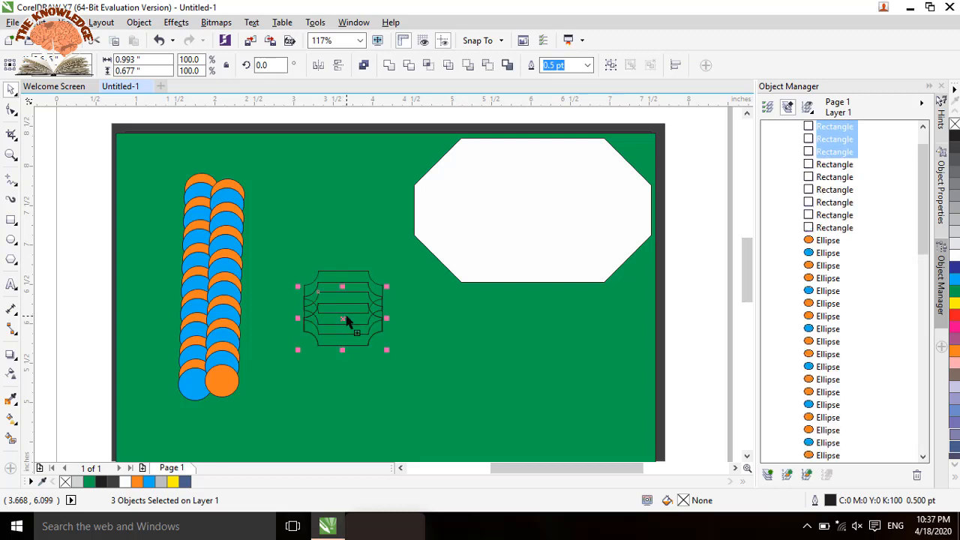
key("ctrl+r")
key("ctrl+r")
key("ctrl+r")
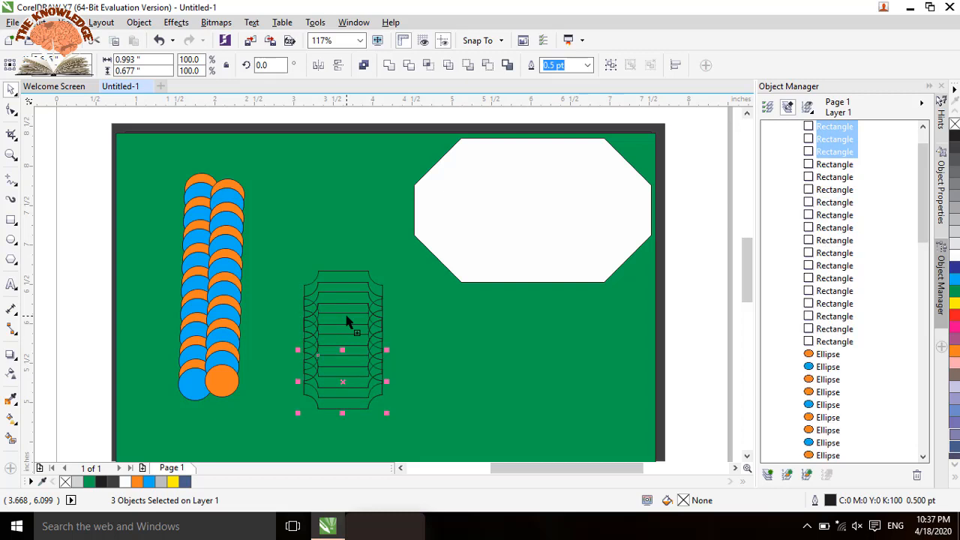
key("ctrl+r")
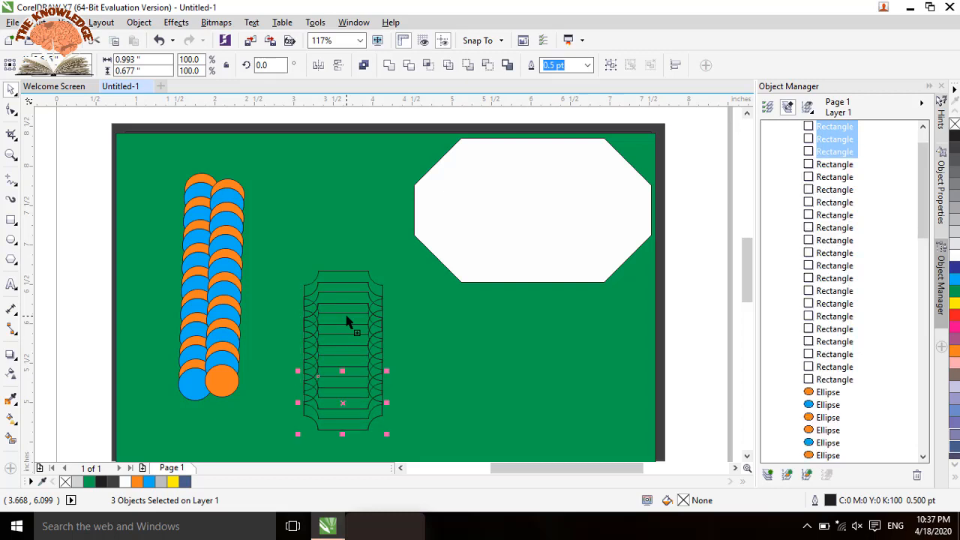
left_click(82, 276)
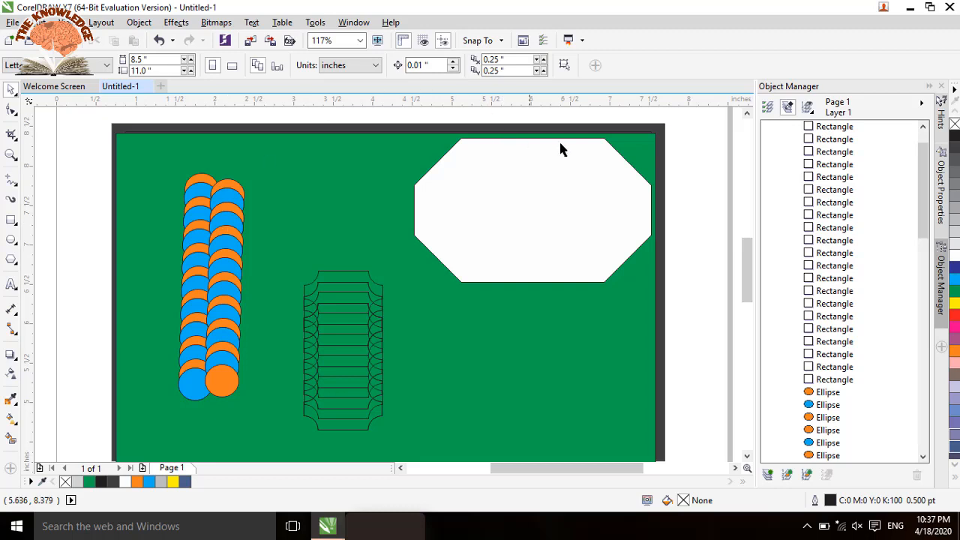
Step: Delete the white octagon and add a white-filled copy of the green rectangle, narrowed to about 0.67 inches along its right edge
left_click(589, 180)
key("Delete")
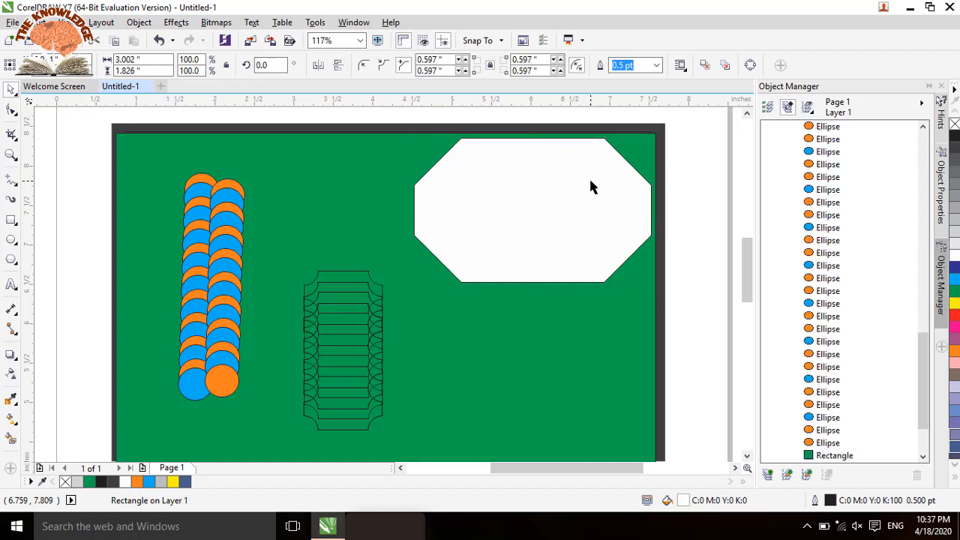
left_click(627, 146)
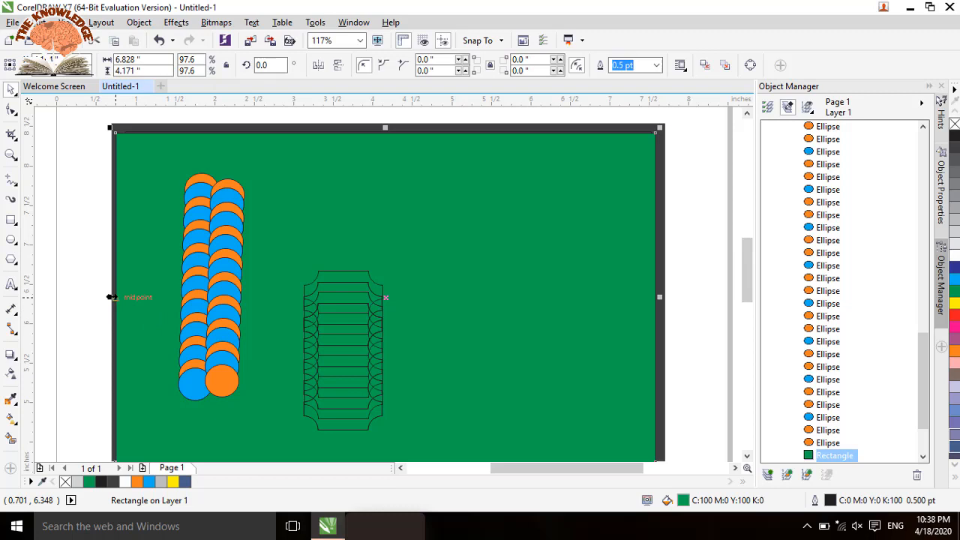
left_click_drag(111, 297, 603, 327)
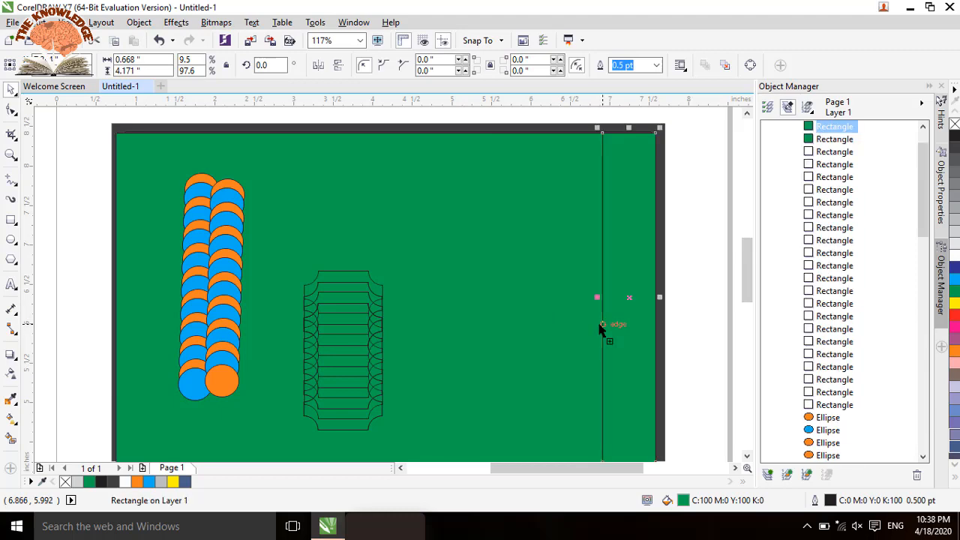
left_click(954, 260)
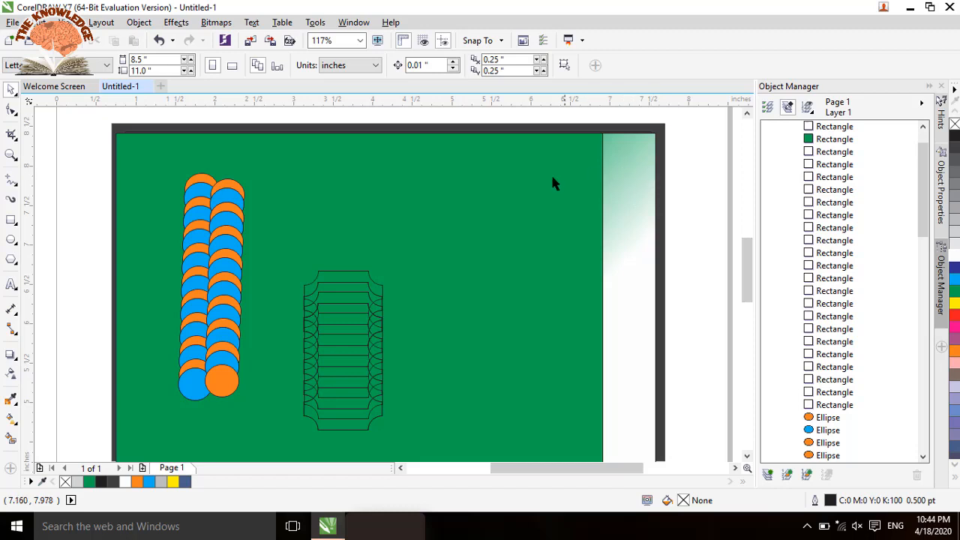
Step: Apply a diagonal green-to-white linear fountain fill across the large green rectangle and set its white end node's transparency to 38%
left_click(535, 190)
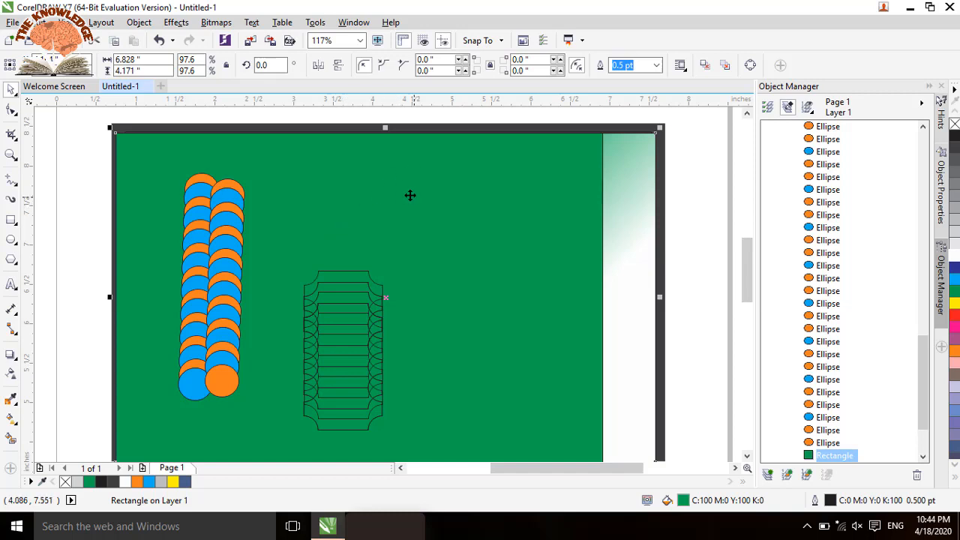
key("g")
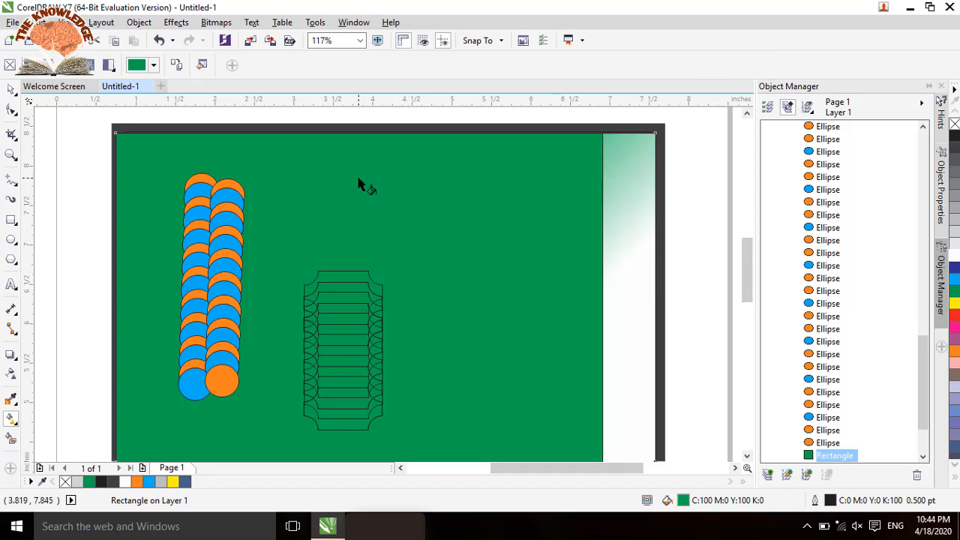
left_click_drag(358, 179, 307, 203)
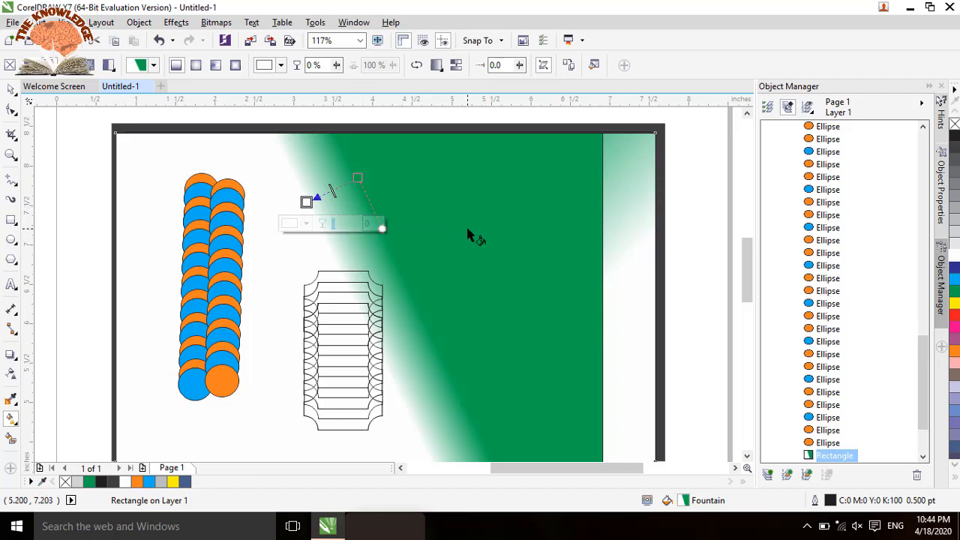
left_click_drag(466, 228, 395, 276)
left_click_drag(436, 245, 247, 329)
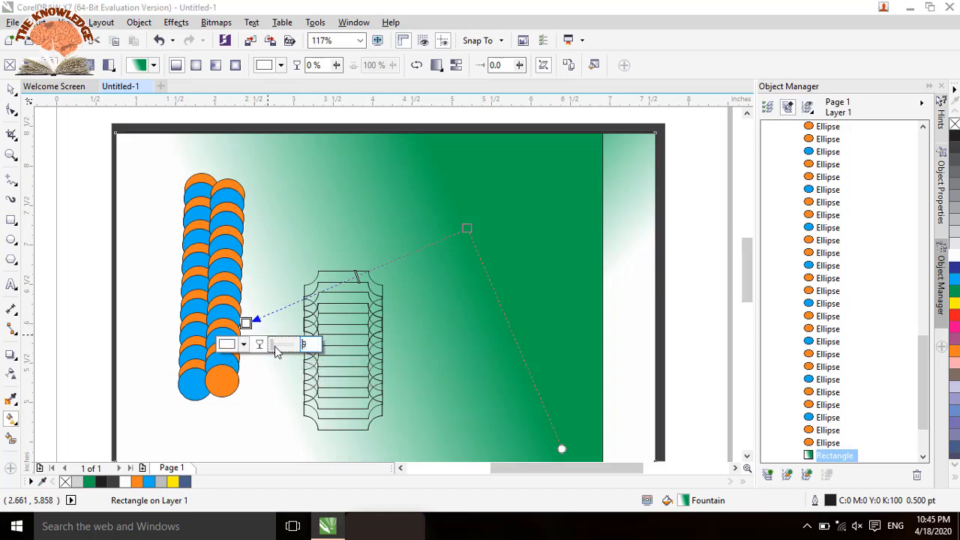
left_click_drag(272, 352, 288, 346)
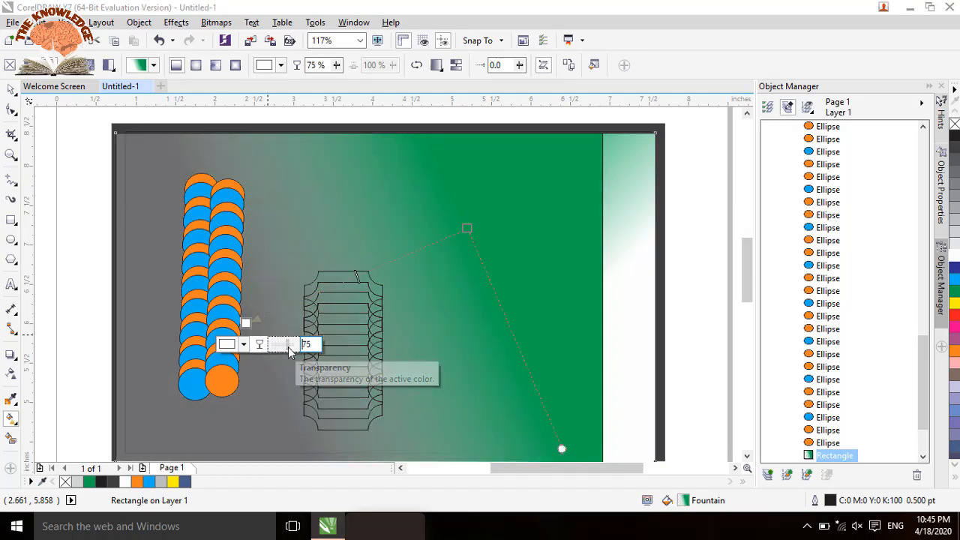
left_click_drag(285, 348, 280, 352)
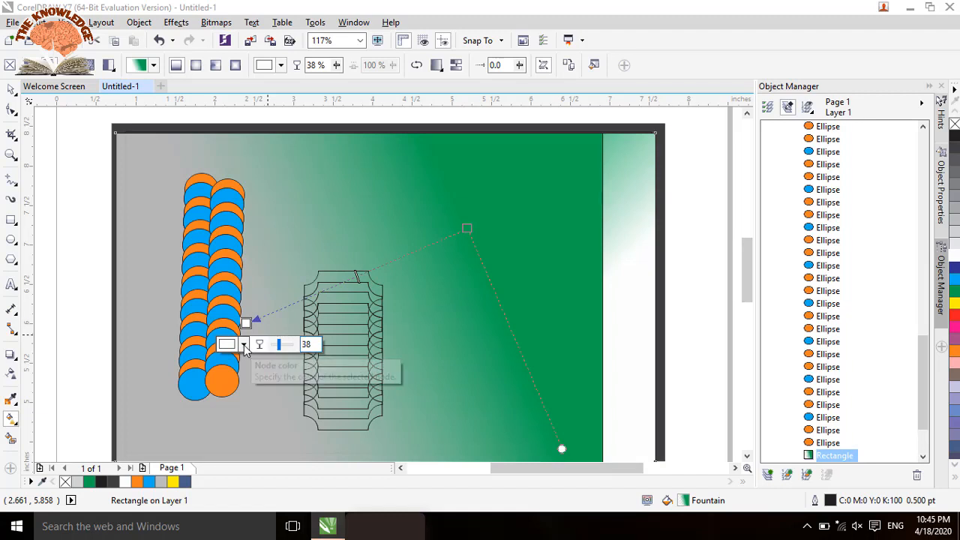
Step: Recolour the fountain fill's white end node with a pale tint, and replace it with 90% black sampled from the dark border
left_click(244, 346)
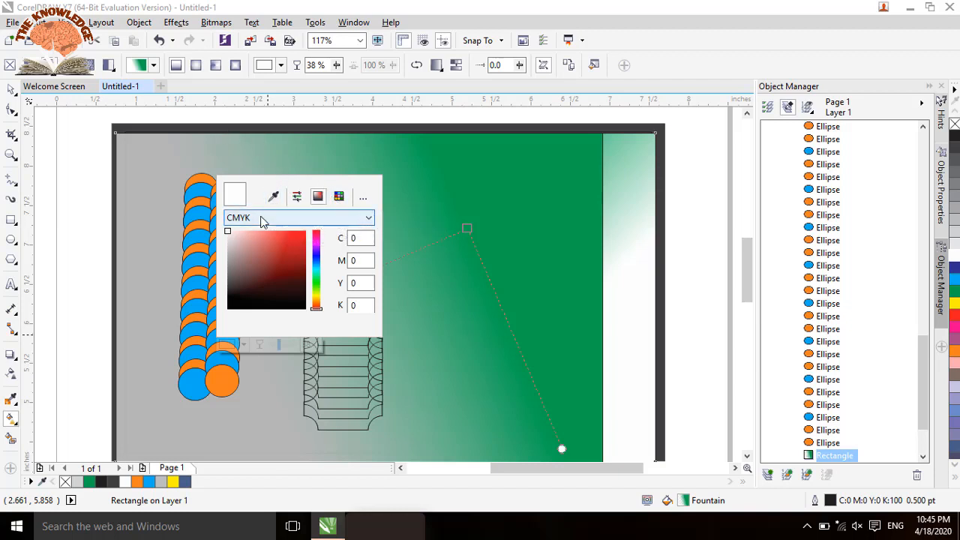
left_click(248, 298)
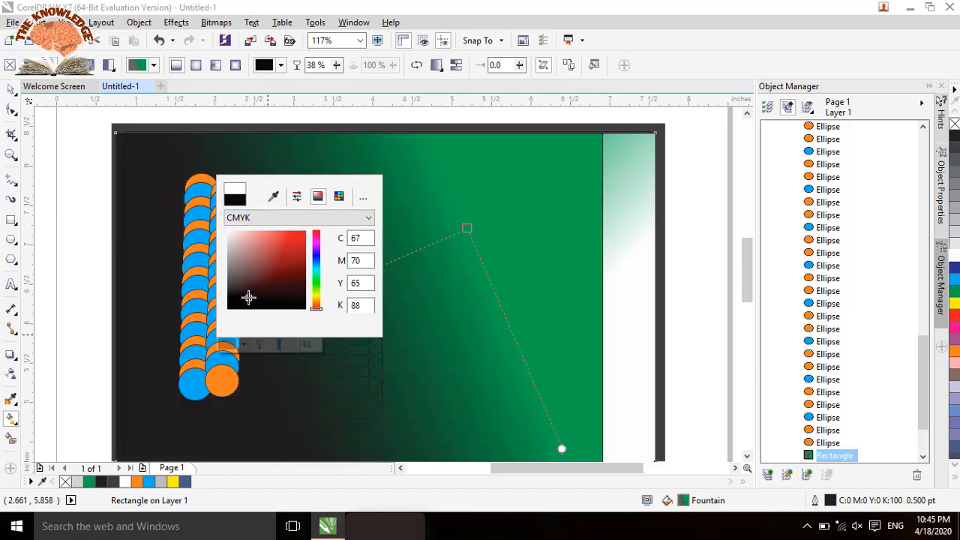
left_click_drag(248, 298, 231, 235)
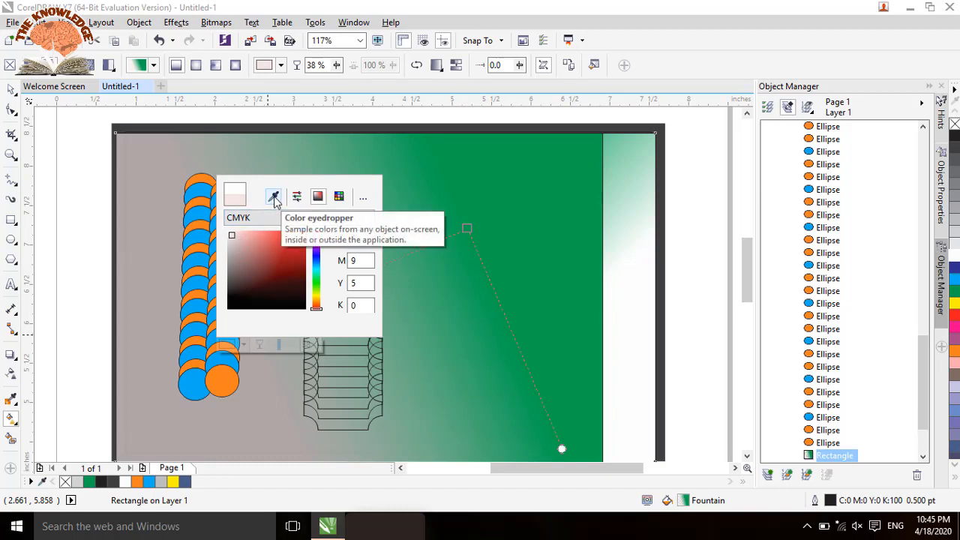
left_click(273, 196)
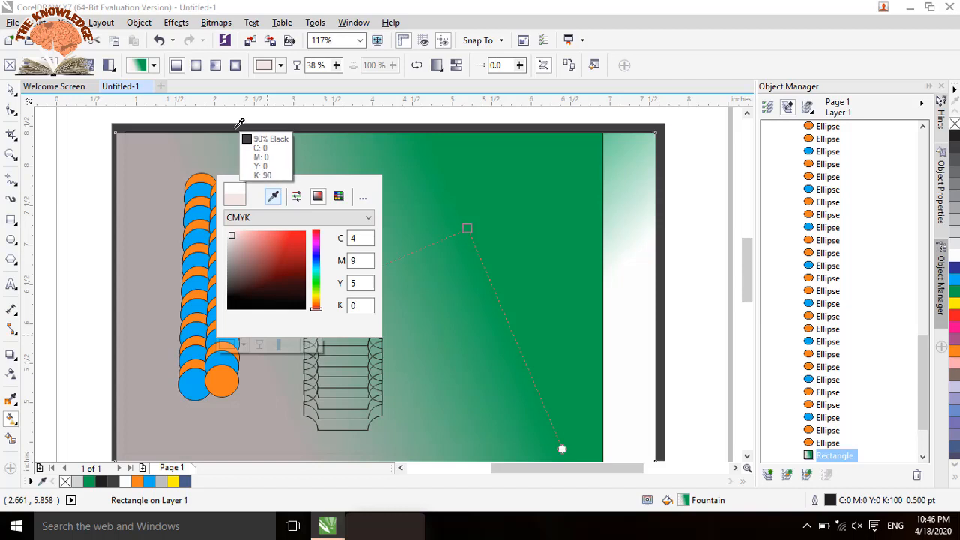
left_click(239, 124)
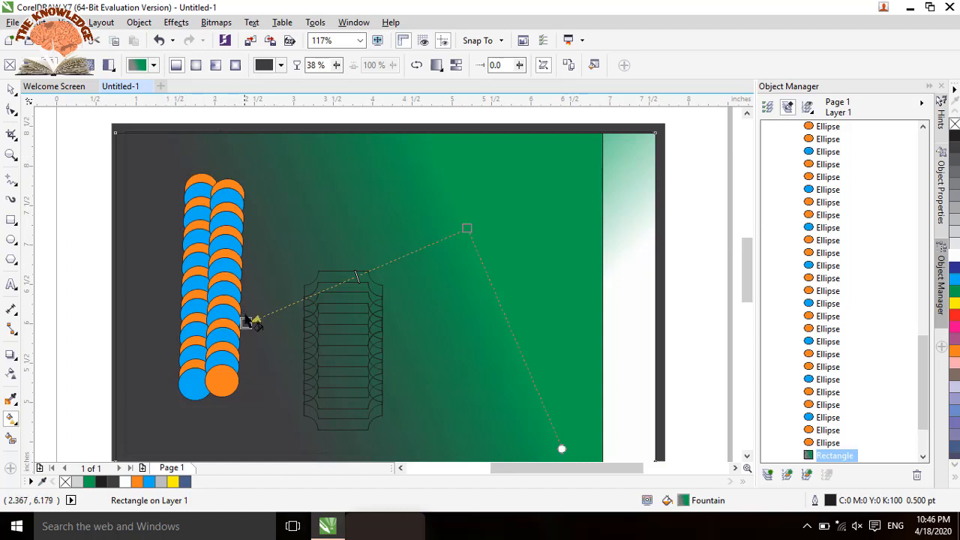
Step: Change the fountain fill's end node to orange from the CMYK palette and darken it to brown, C41 M66 Y89 K42
mouse_move(246, 322)
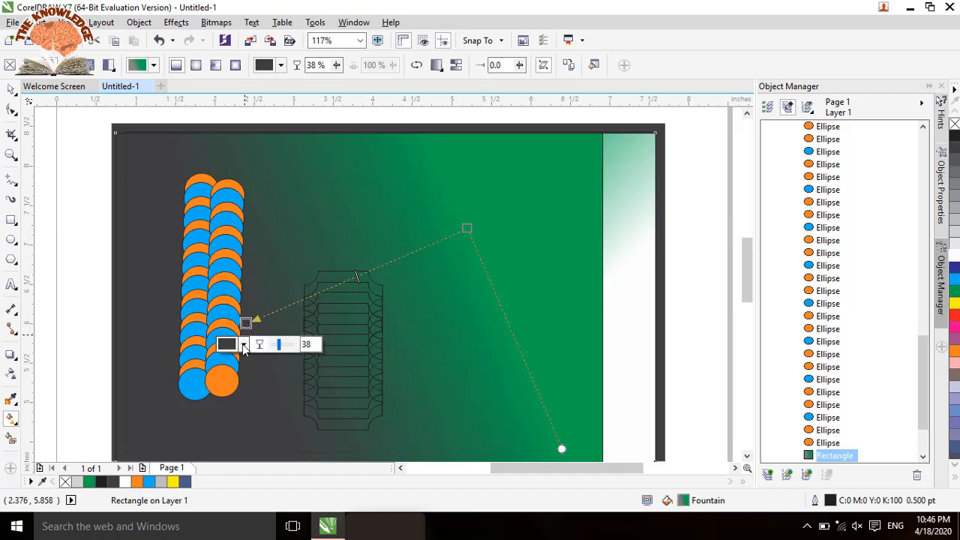
left_click(242, 344)
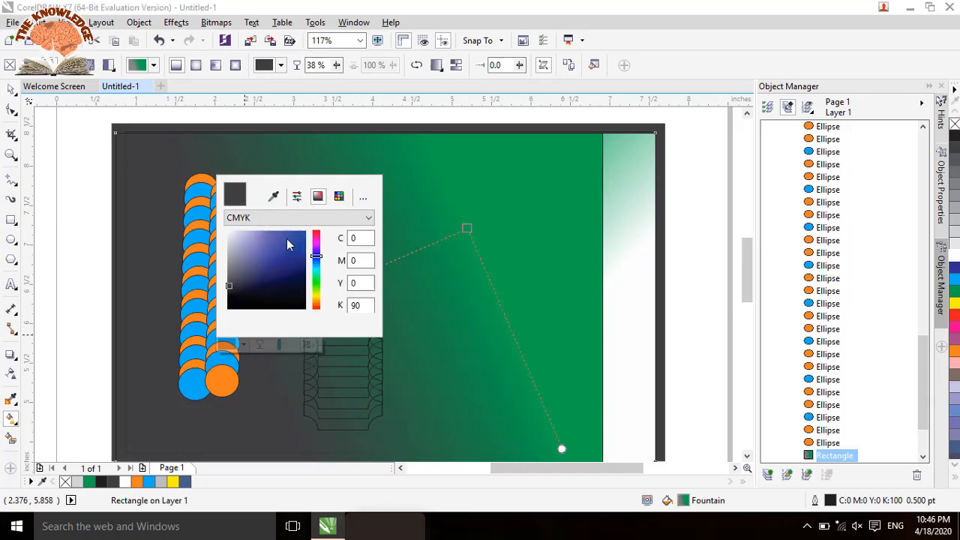
left_click(341, 196)
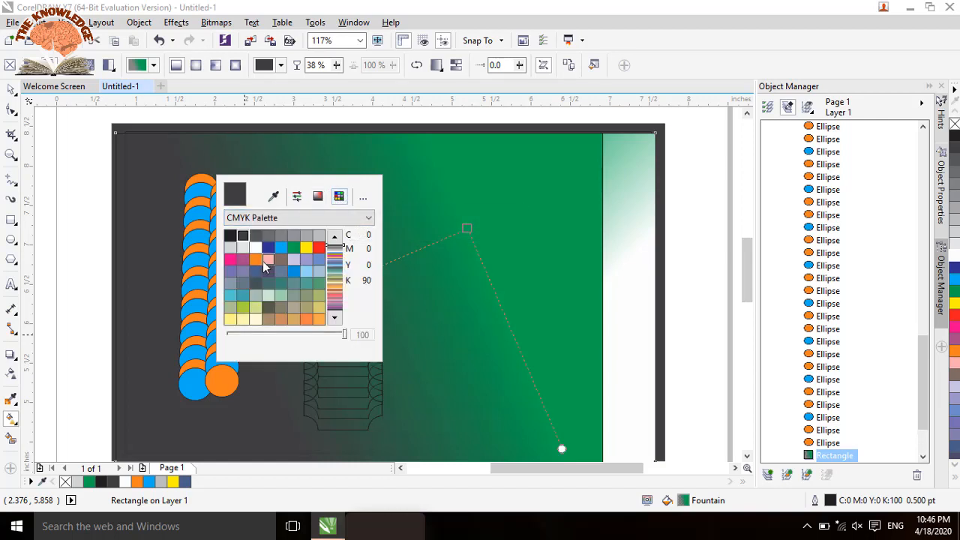
left_click(255, 260)
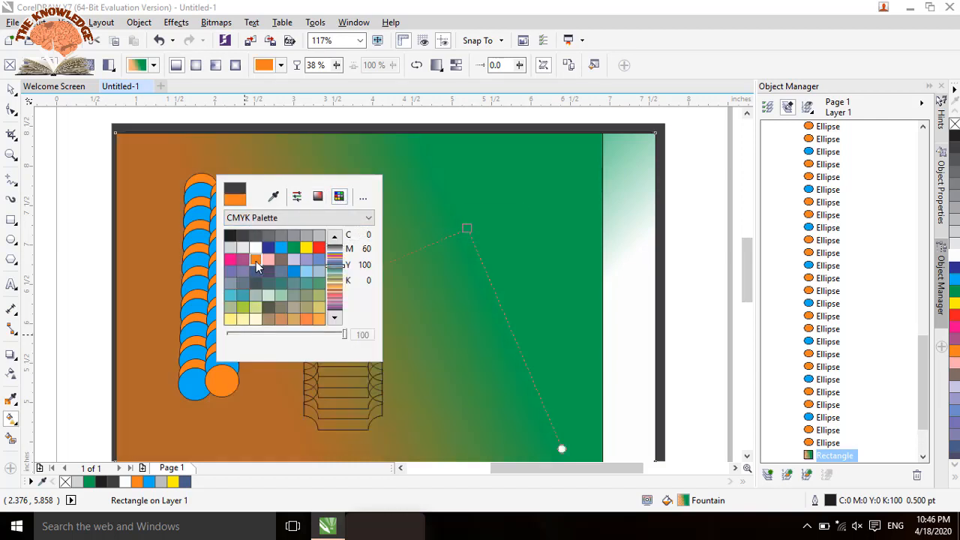
left_click(318, 198)
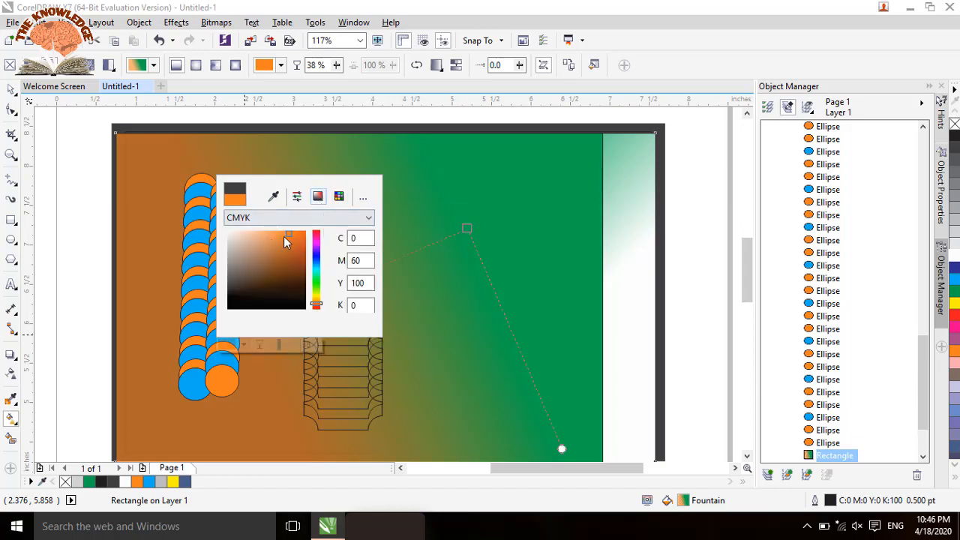
left_click_drag(288, 234, 266, 275)
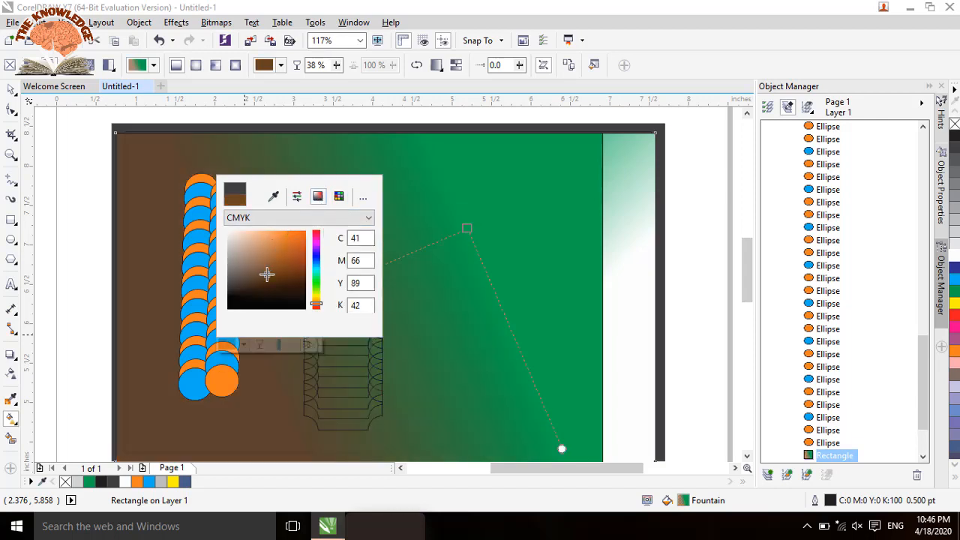
Step: Adjust the end node's colour components to C27 M18 Y34 K71 for a dark grey
left_click(297, 196)
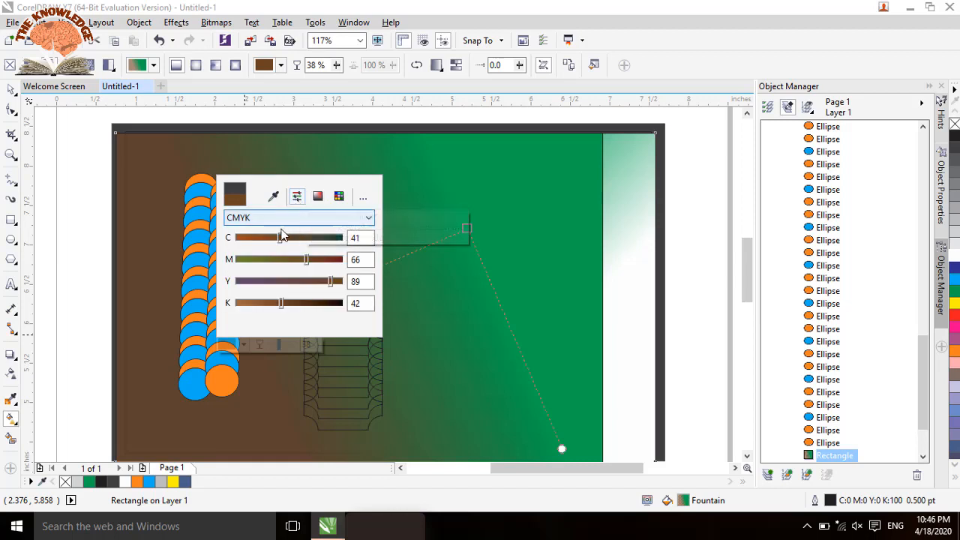
left_click_drag(279, 239, 255, 260)
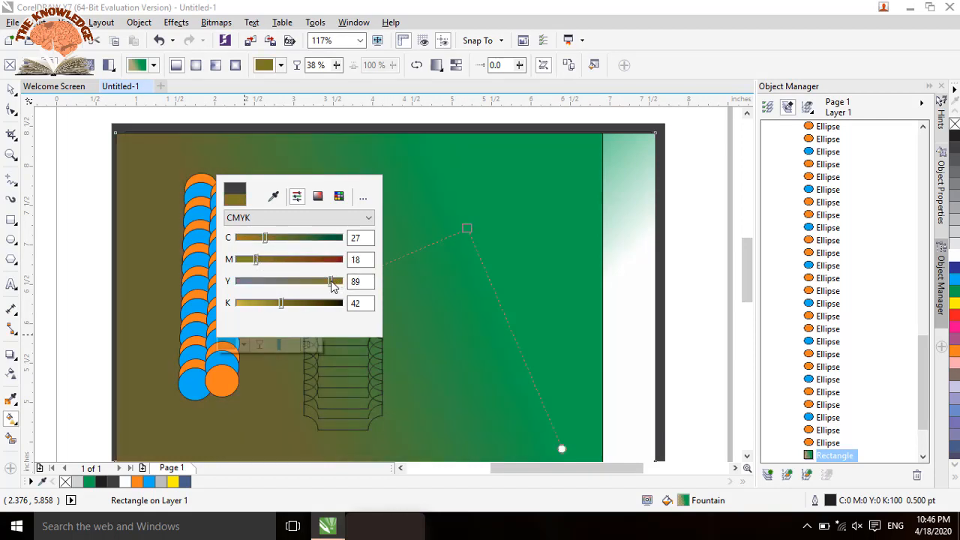
left_click_drag(334, 283, 313, 311)
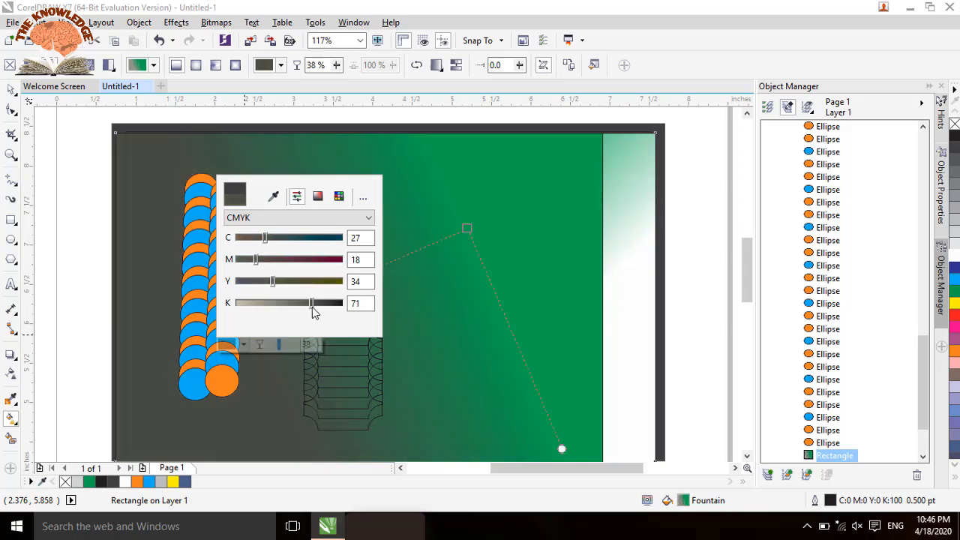
left_click(357, 203)
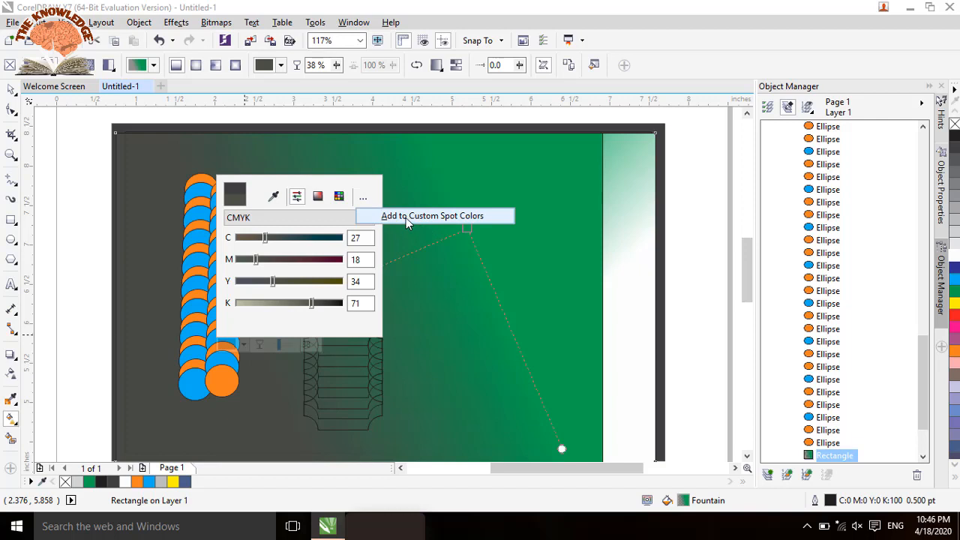
left_click(338, 197)
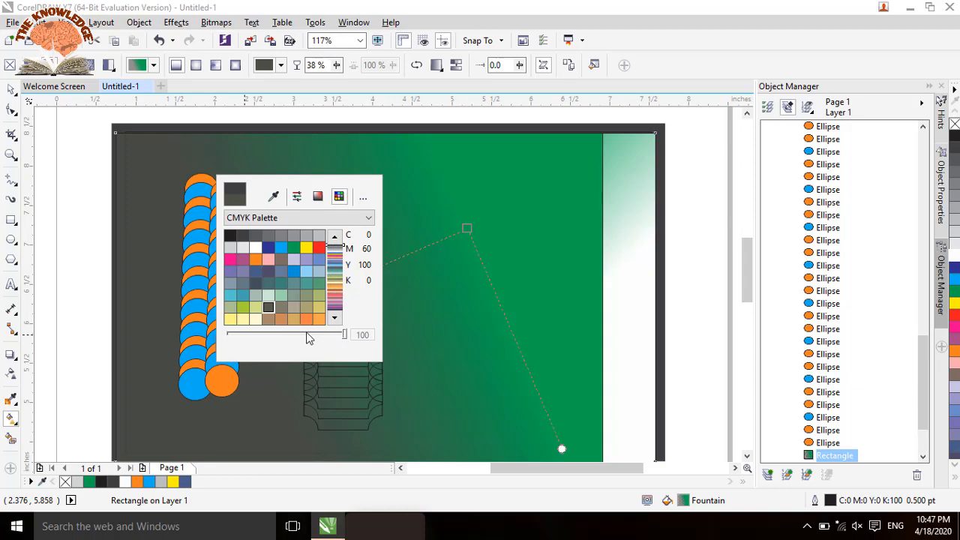
left_click(334, 318)
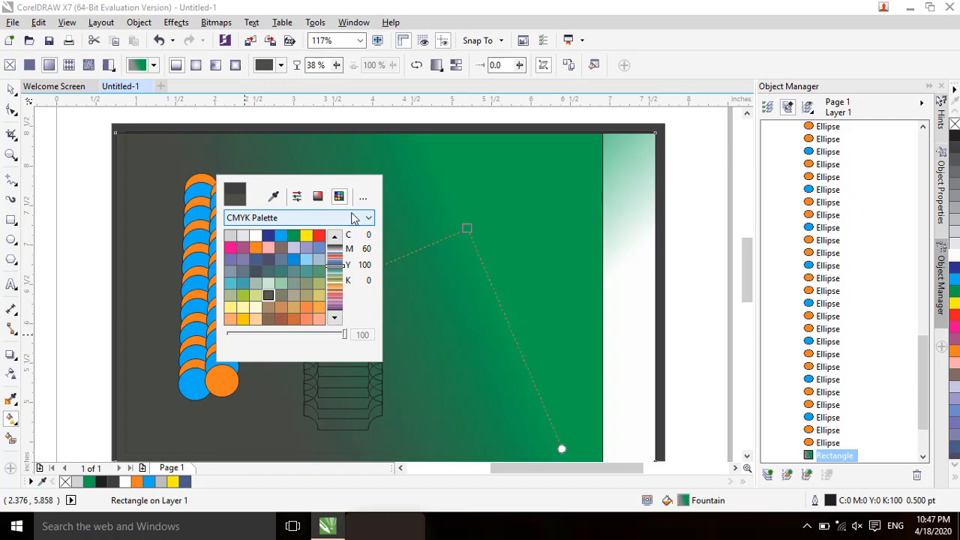
left_click(299, 194)
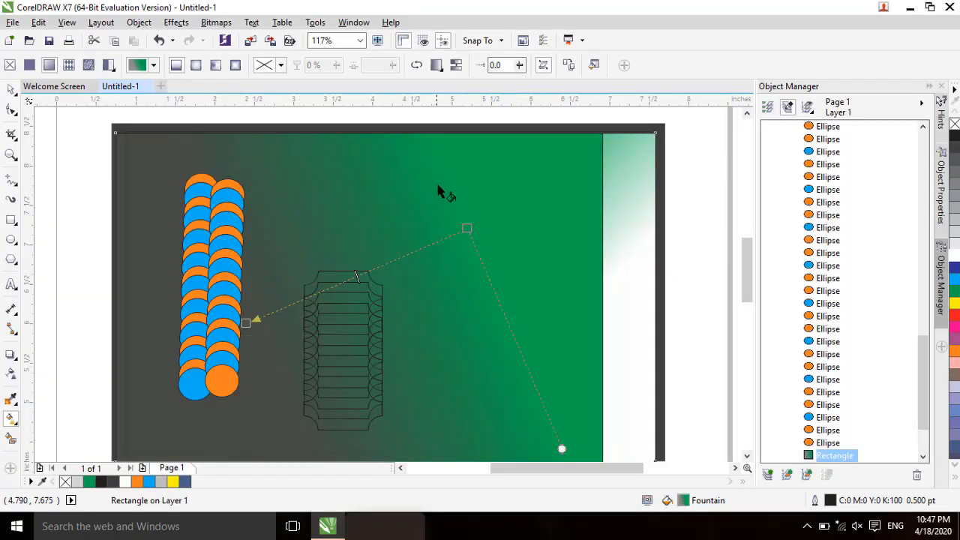
Step: Redraw the large rectangle's fountain fill diagonally from its upper middle and extend the end node down to the scalloped column's left edge
left_click_drag(439, 185, 361, 290)
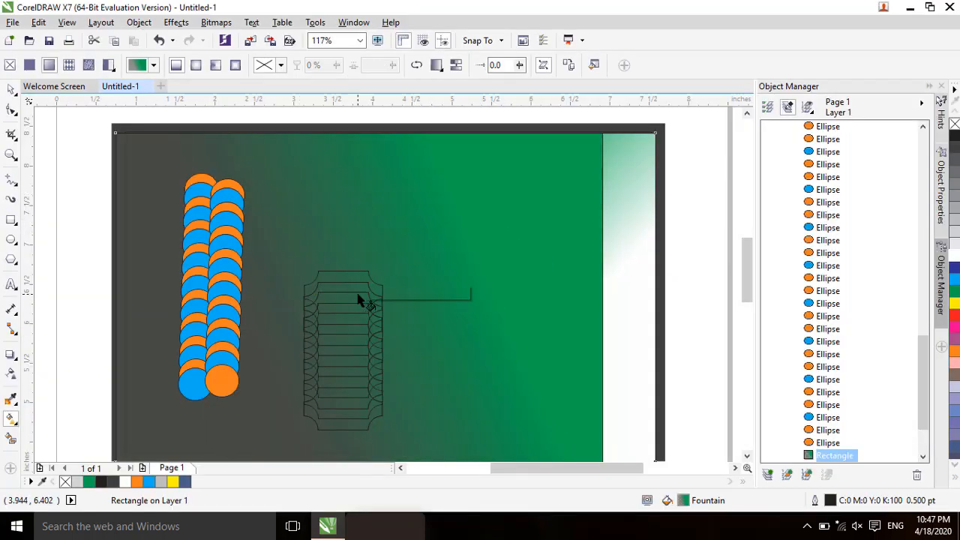
left_click(442, 291)
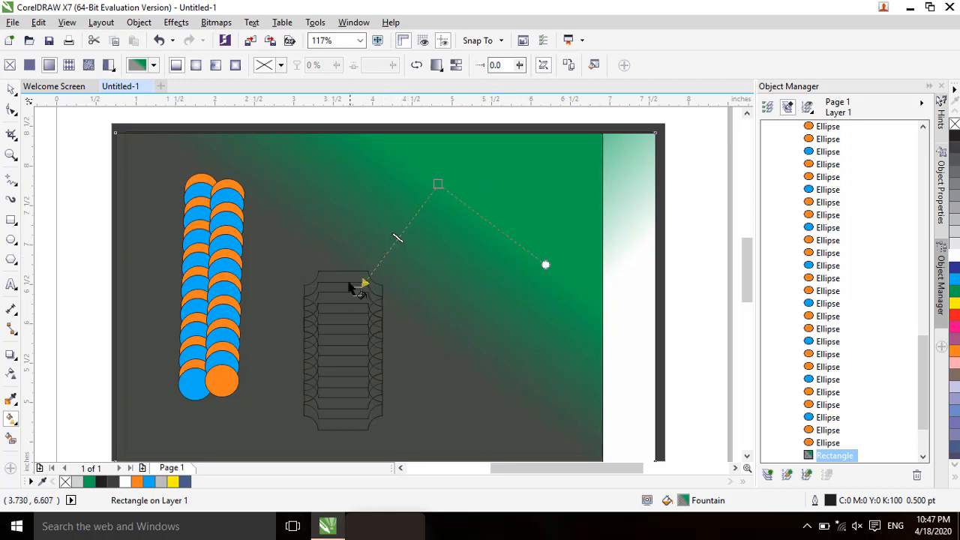
left_click_drag(357, 291, 309, 359)
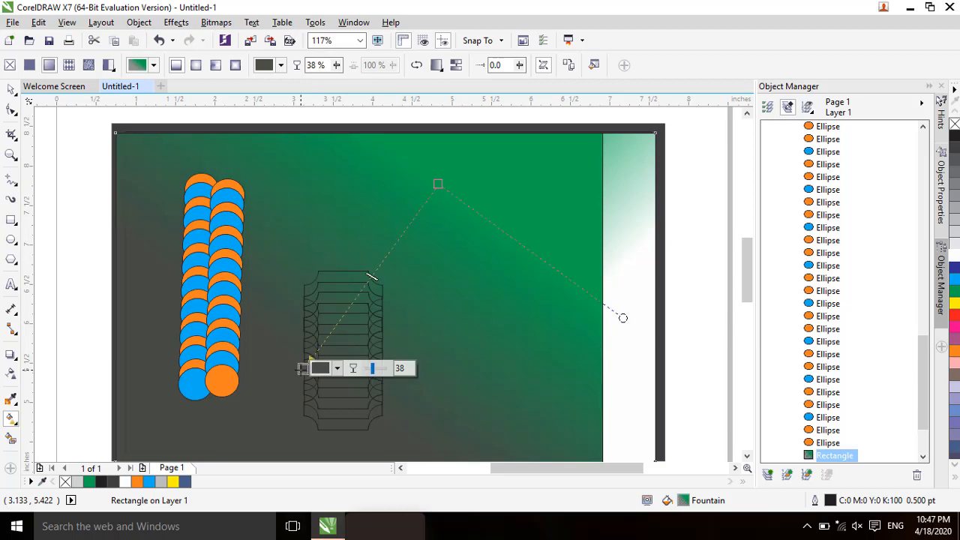
Step: Set the end node's transparency to 19% and redraw the fountain fill almost vertically downwards along the narrow white strip
left_click_drag(375, 375, 386, 377)
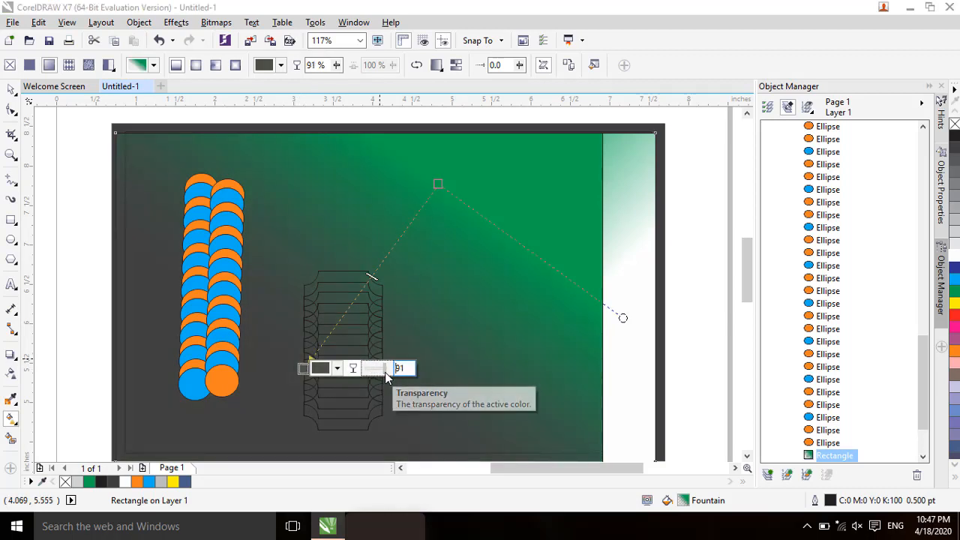
left_click(369, 375)
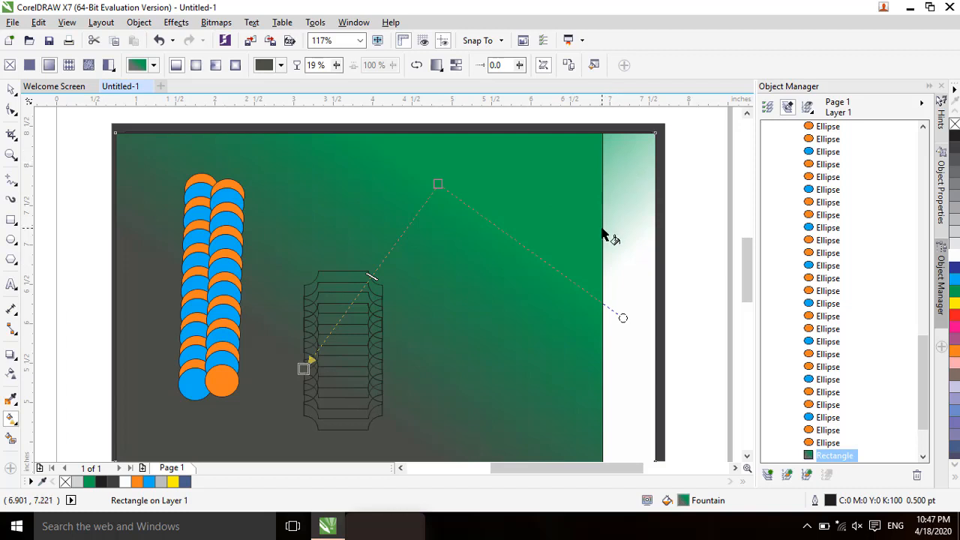
left_click_drag(630, 174, 616, 359)
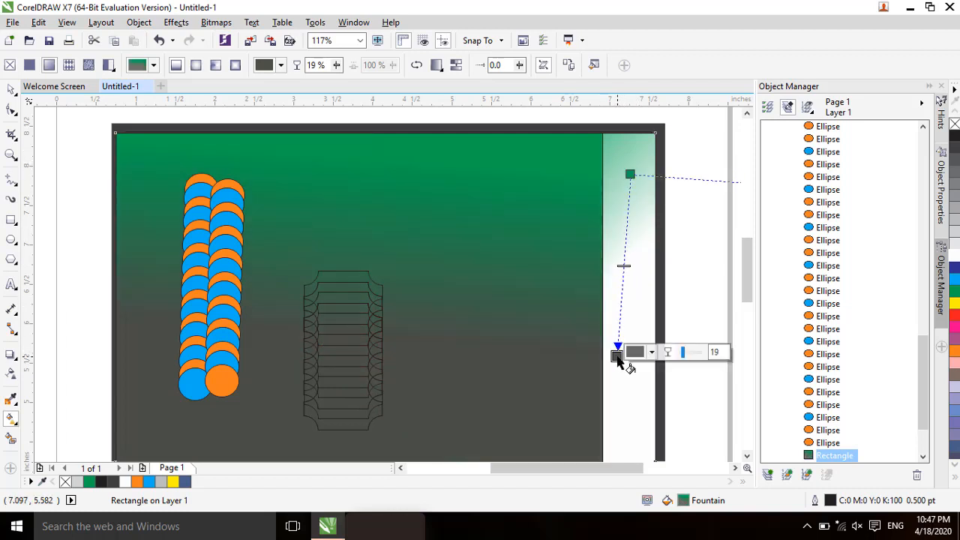